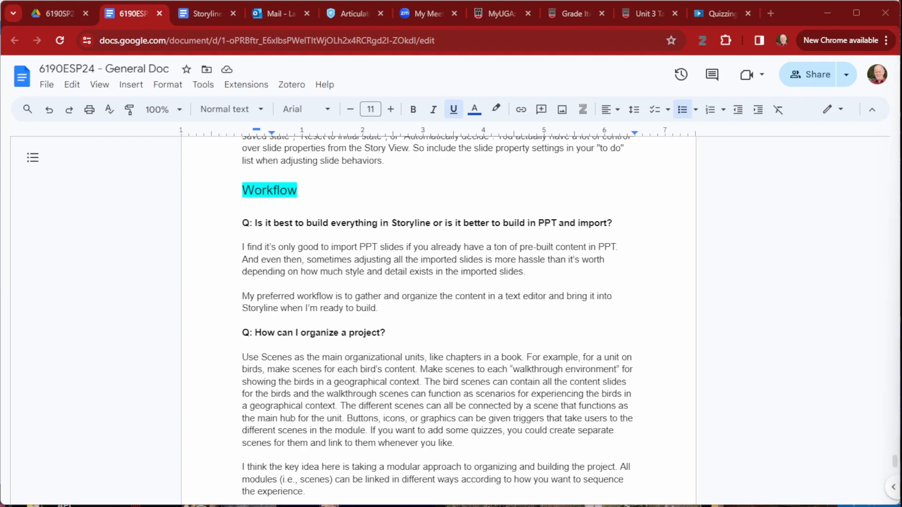
- Switch to Articulate Storyline and examine the slide properties of slide 1.1 Main Menu, including its navigation and player features
key(alt+Tab)
key(Tab)
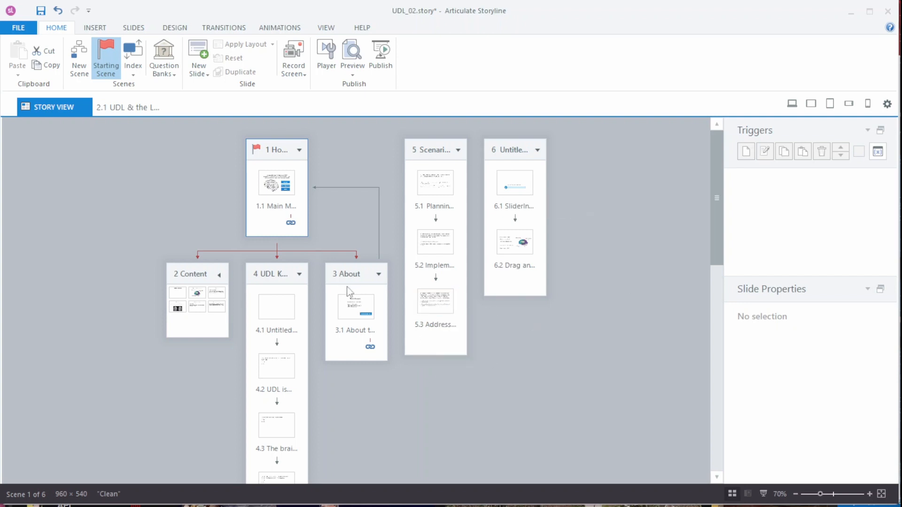
click(278, 183)
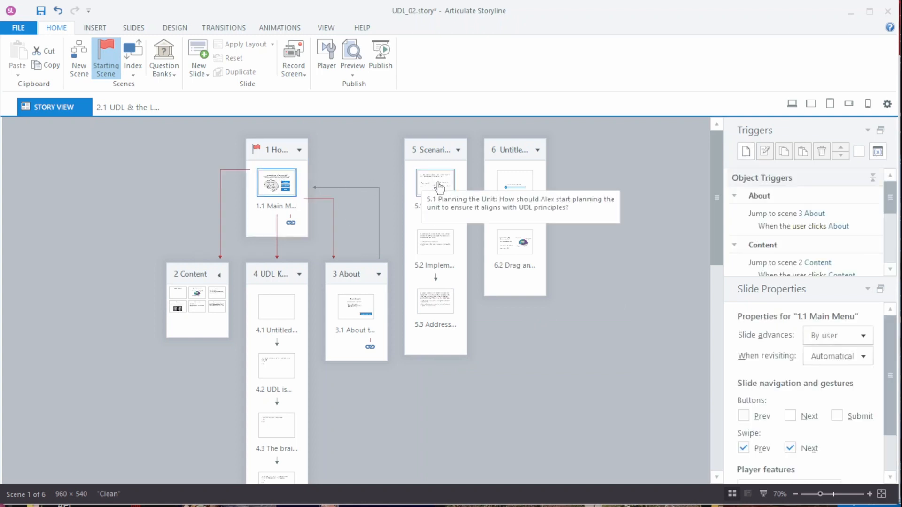
click(548, 320)
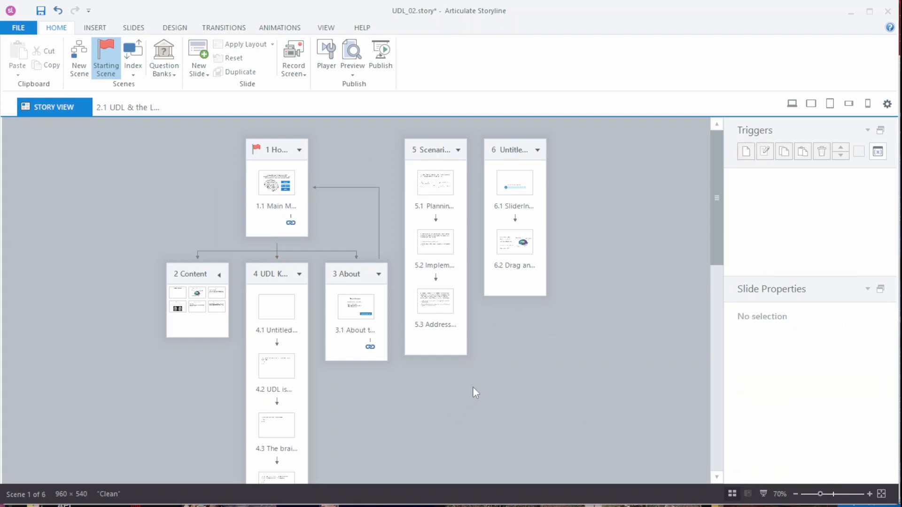
click(274, 185)
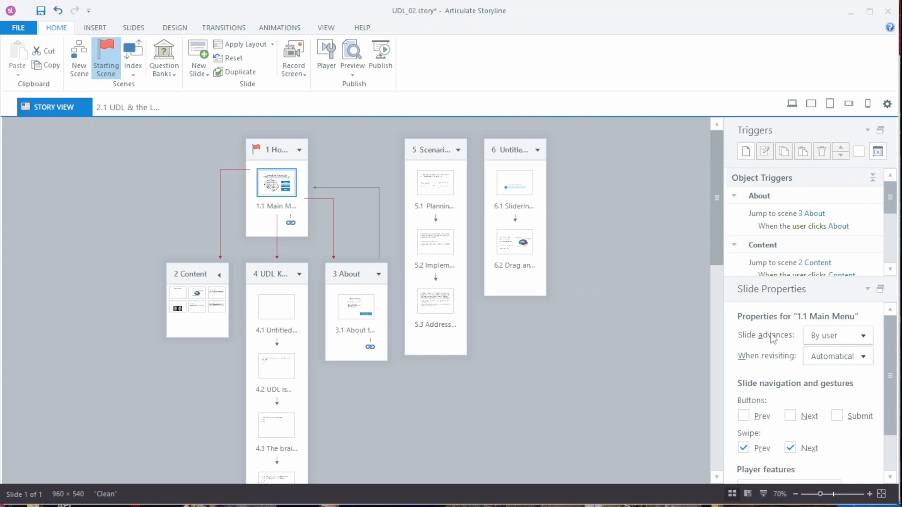
drag(890, 381, 894, 432)
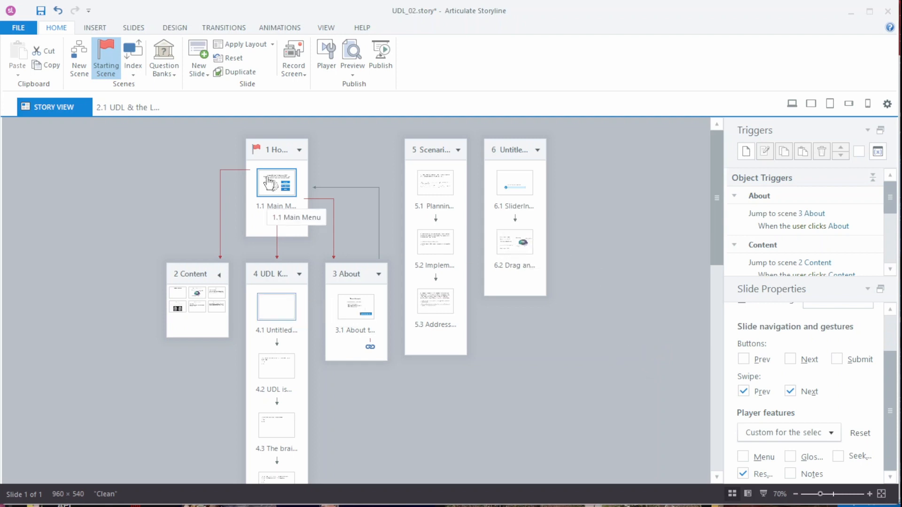
- Select slides 1.1 Main Menu and 4.1 through 4.3 together to view their shared properties
click(273, 306)
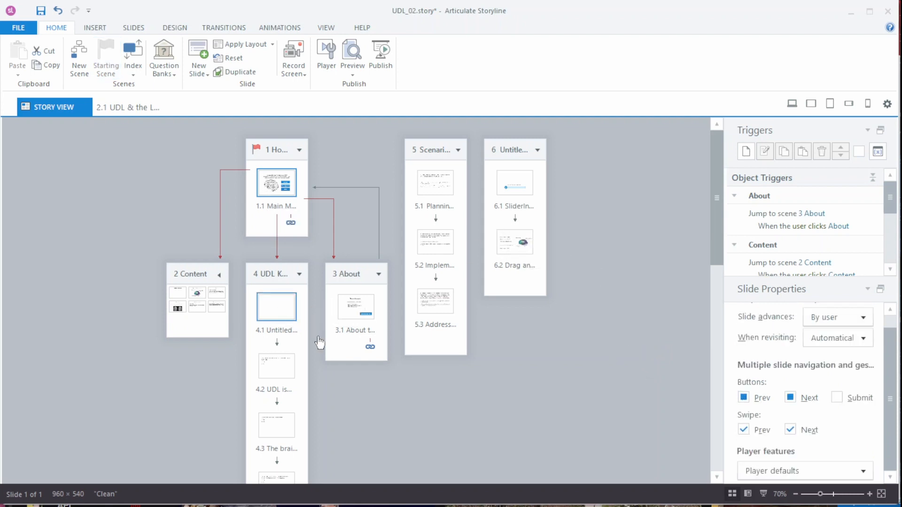
shift+click(276, 425)
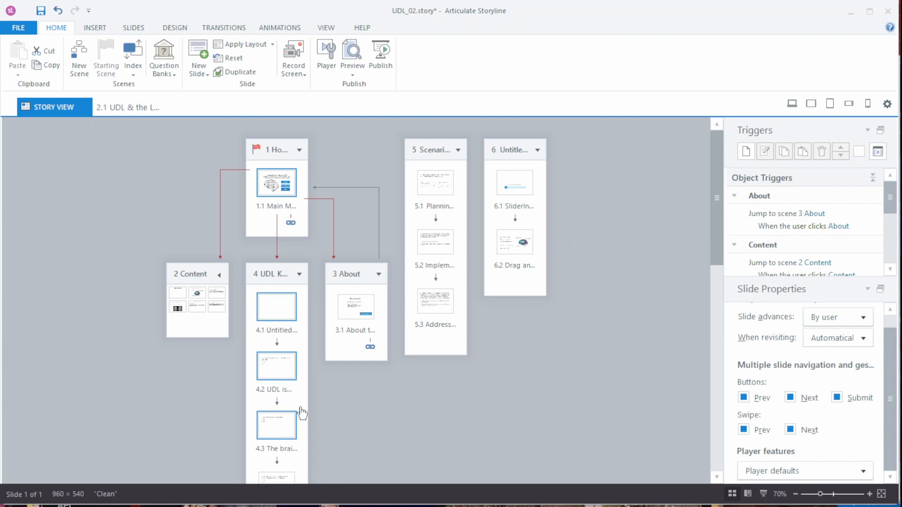
click(515, 249)
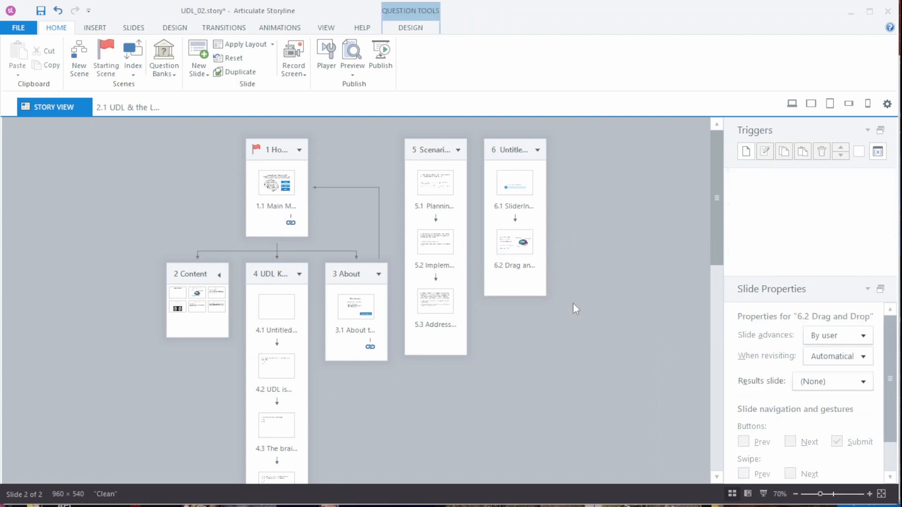
- Set the player features of slides 1.1, 4.1, 4.3, 5.2 and 6.2 together to Custom for the selected slides, then clear the selection
click(281, 190)
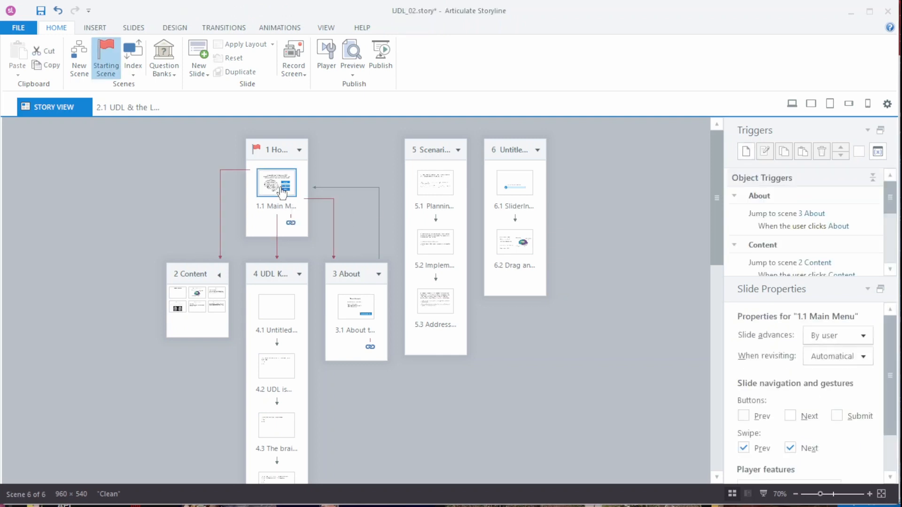
click(273, 319)
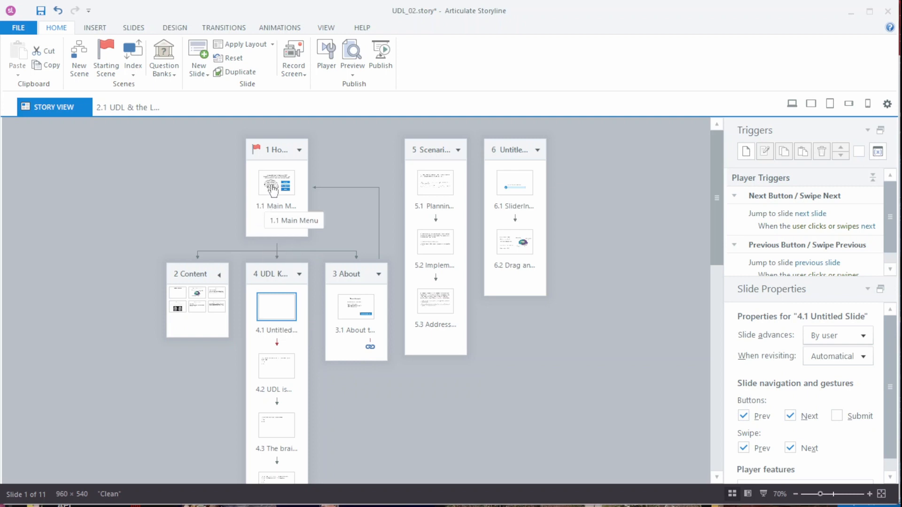
ctrl+click(272, 183)
ctrl+click(291, 420)
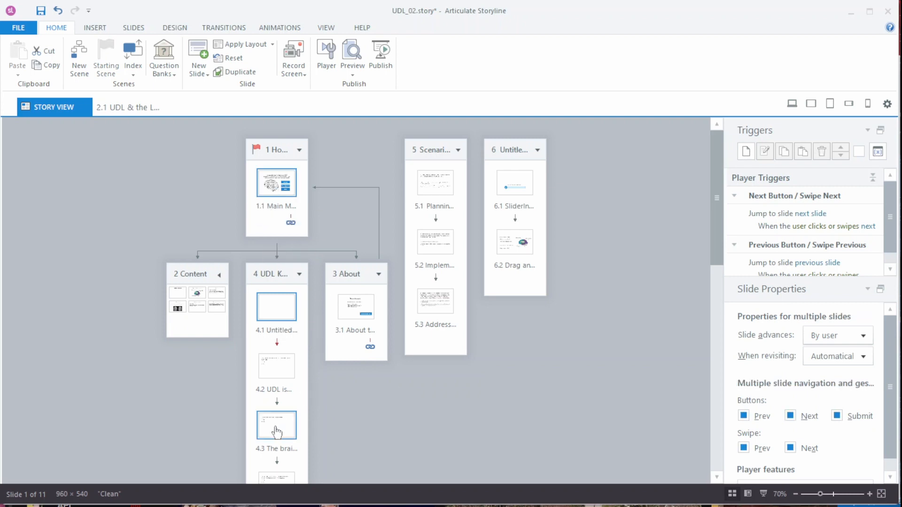
ctrl+click(436, 243)
ctrl+click(517, 254)
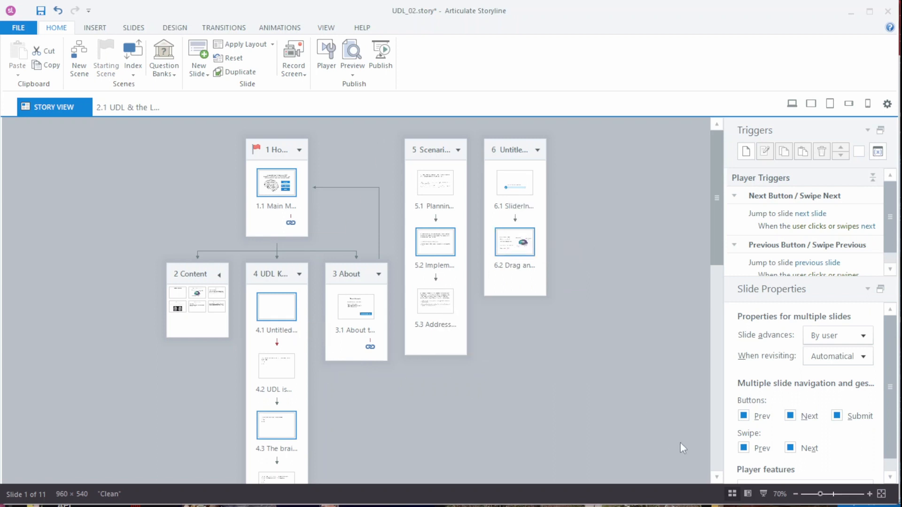
scroll(890, 449, down, 1)
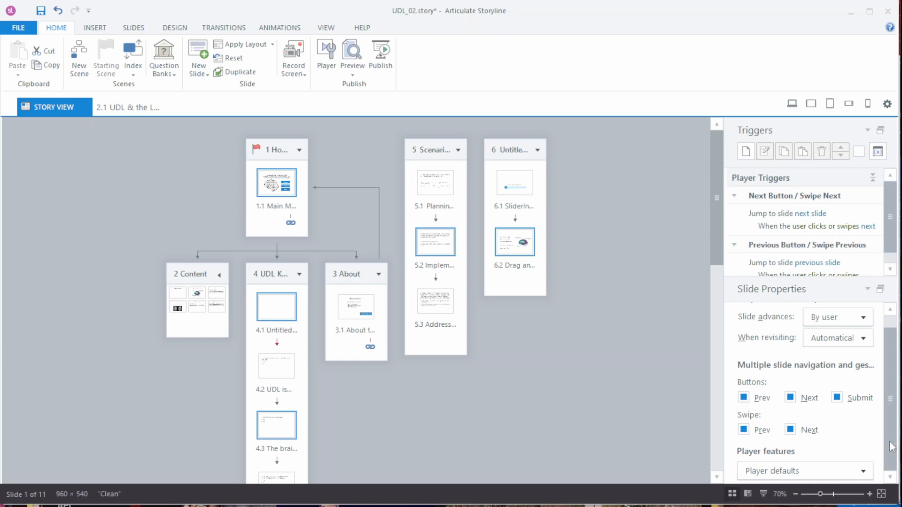
click(837, 467)
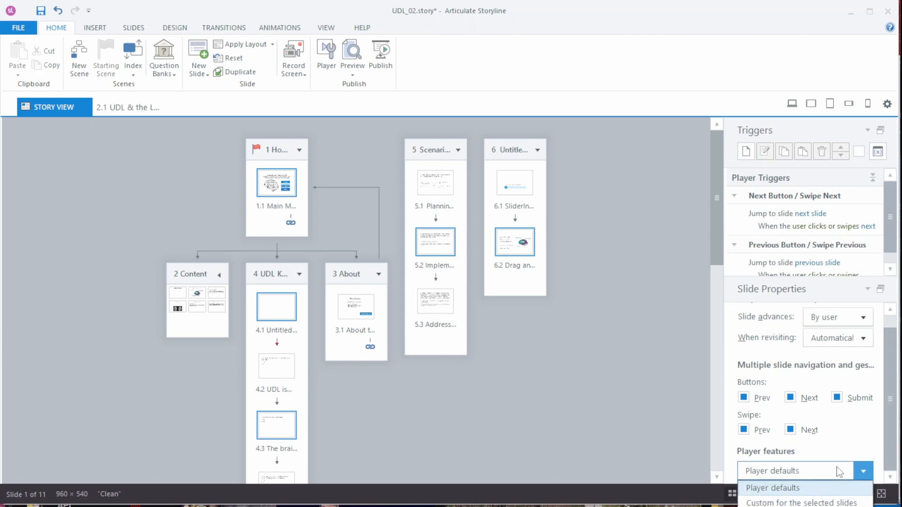
click(822, 501)
drag(888, 423, 887, 463)
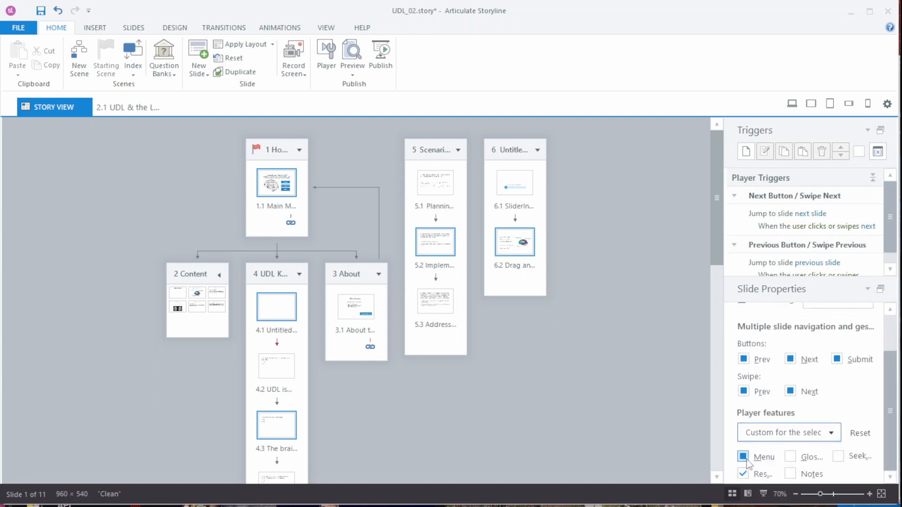
click(793, 436)
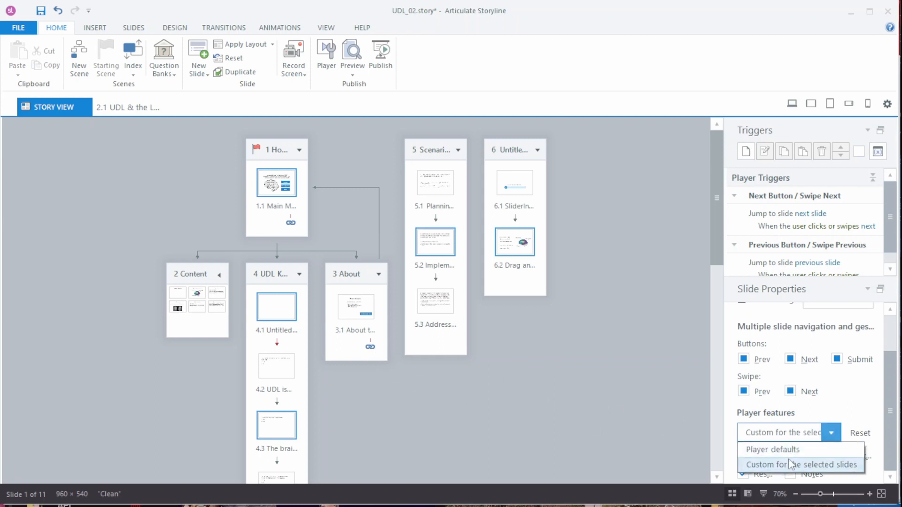
click(840, 405)
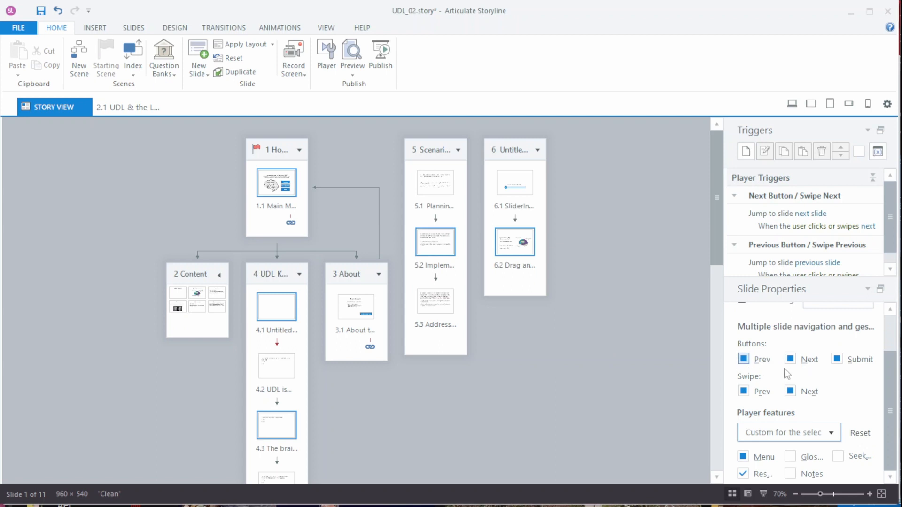
drag(891, 389, 895, 340)
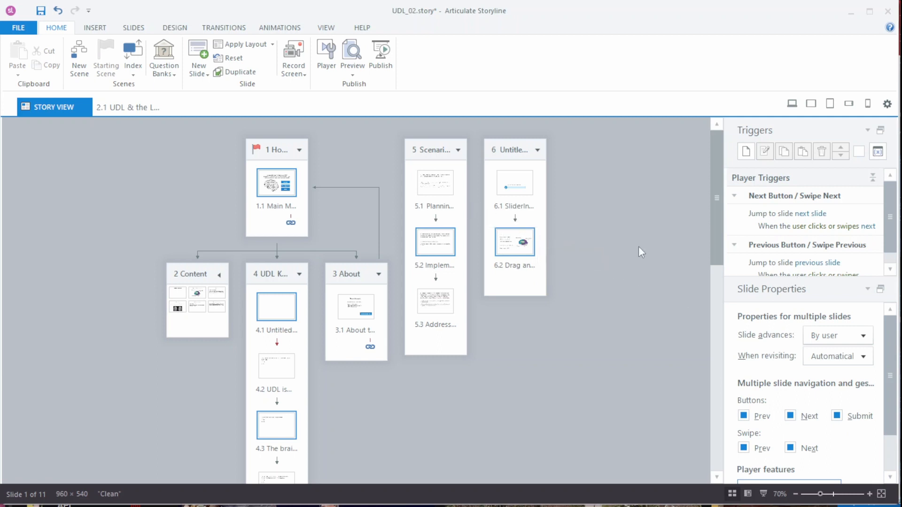
click(616, 269)
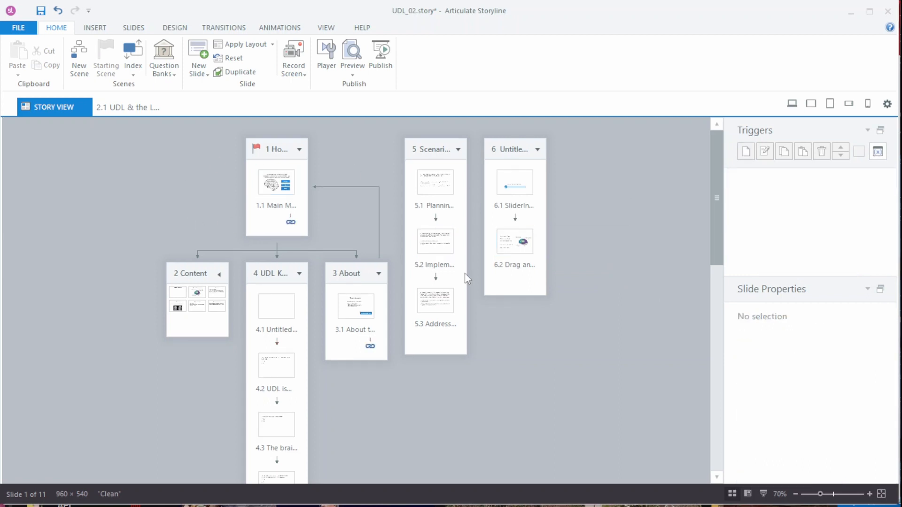
- Set slide 6.2 Drag and Drop to Resume saved state when revisiting
click(516, 245)
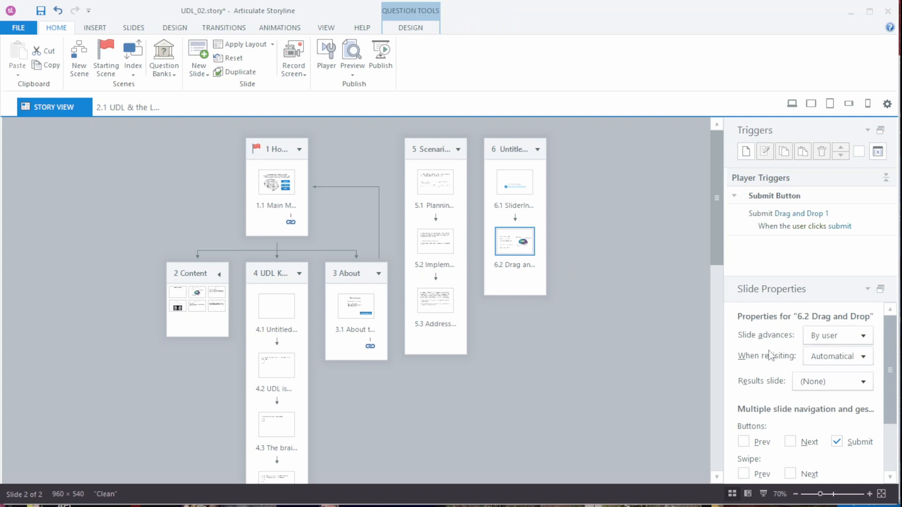
click(863, 358)
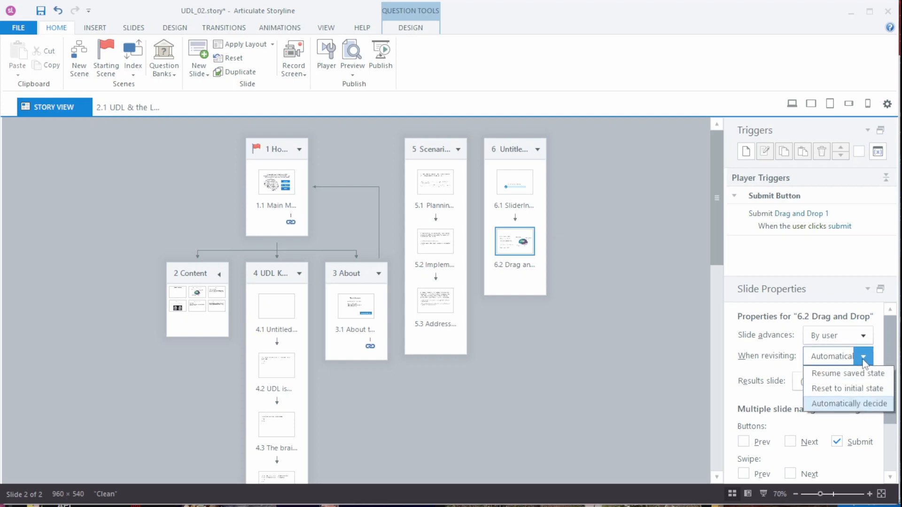
click(879, 389)
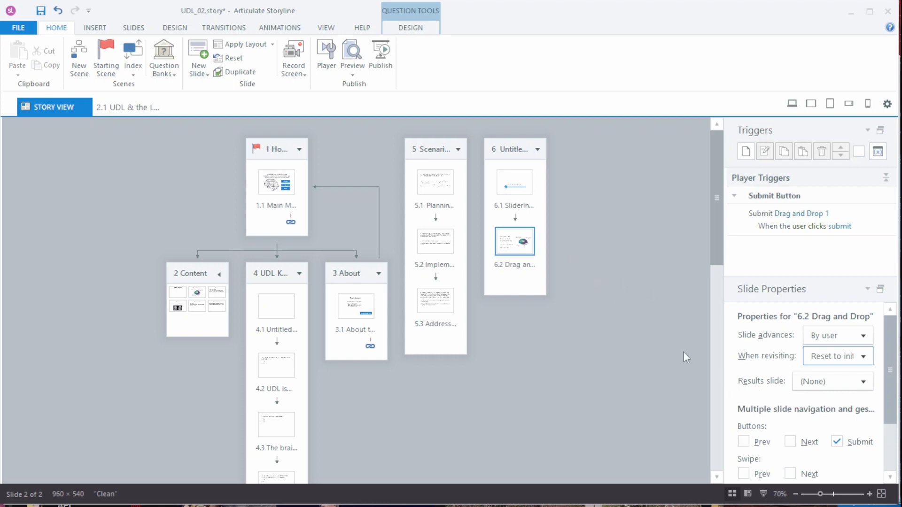
click(843, 361)
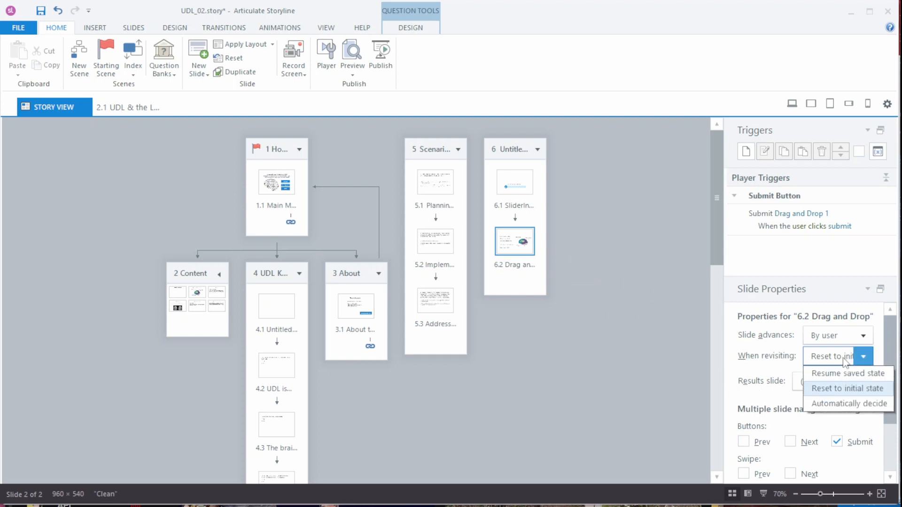
click(847, 374)
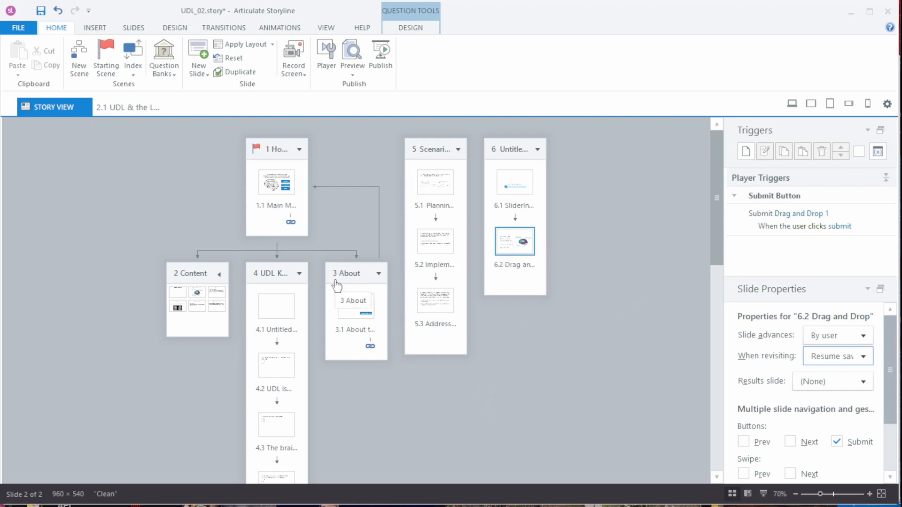
- Inspect slide 6.2 and the slider's design settings on slide 6.1, closing all open slides to return to the story view
double_click(510, 243)
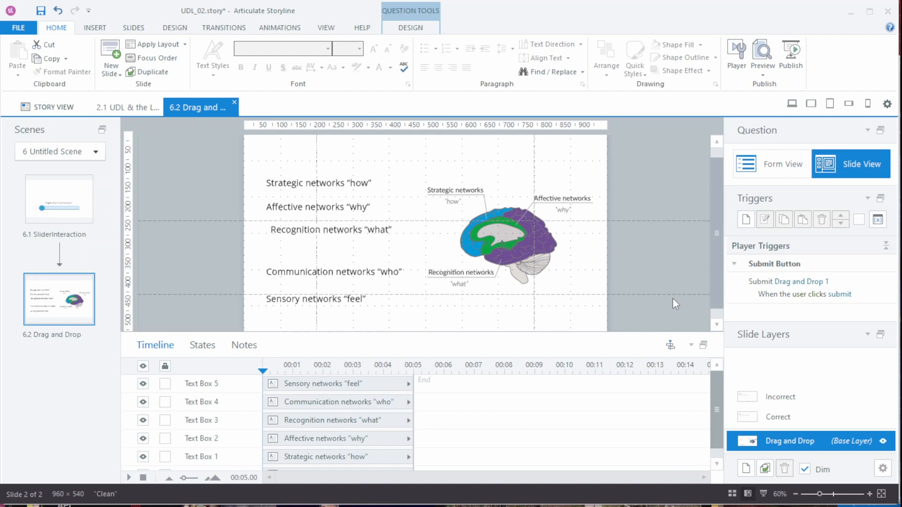
click(59, 199)
click(359, 284)
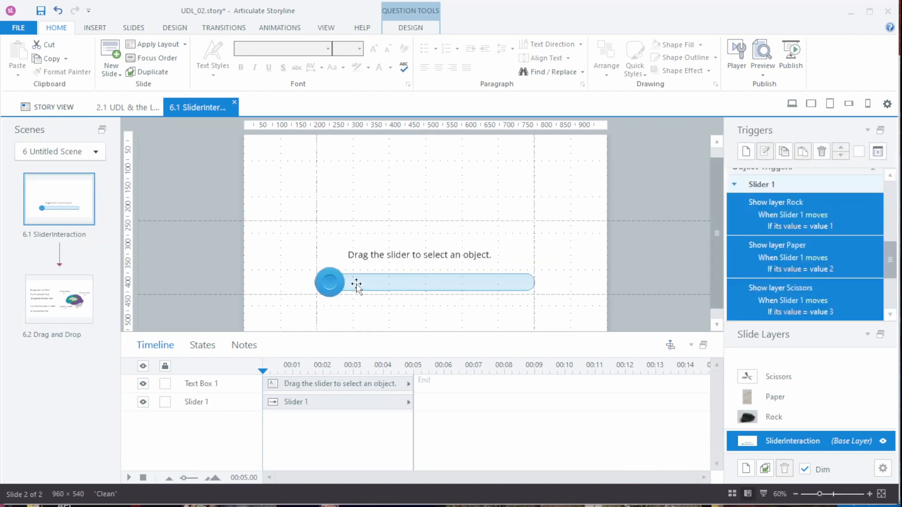
click(416, 28)
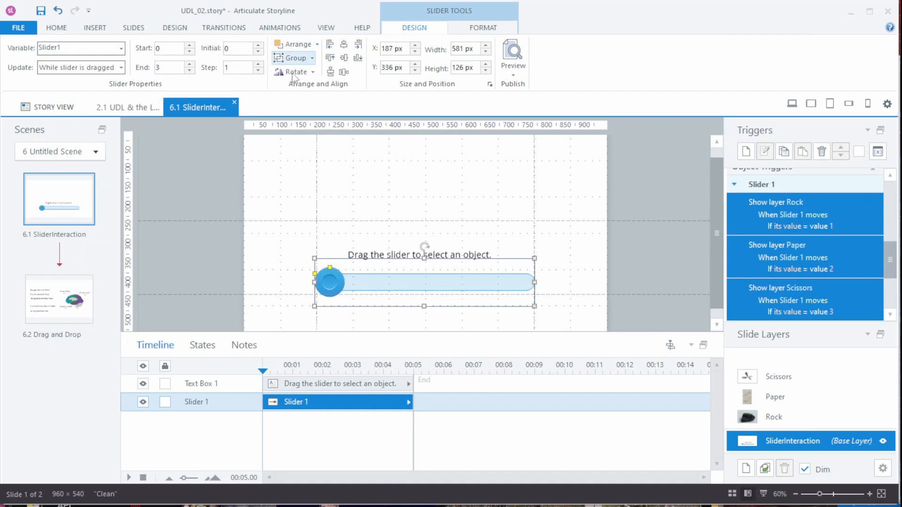
click(234, 102)
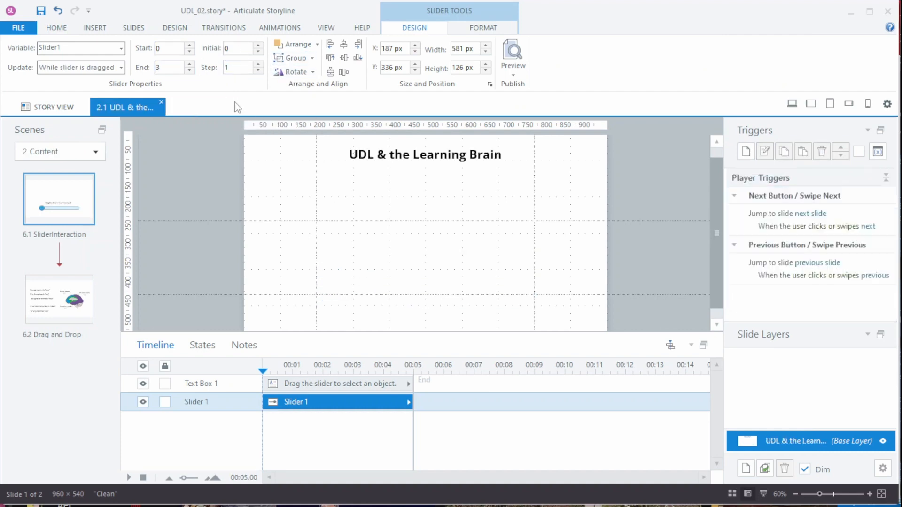
click(161, 102)
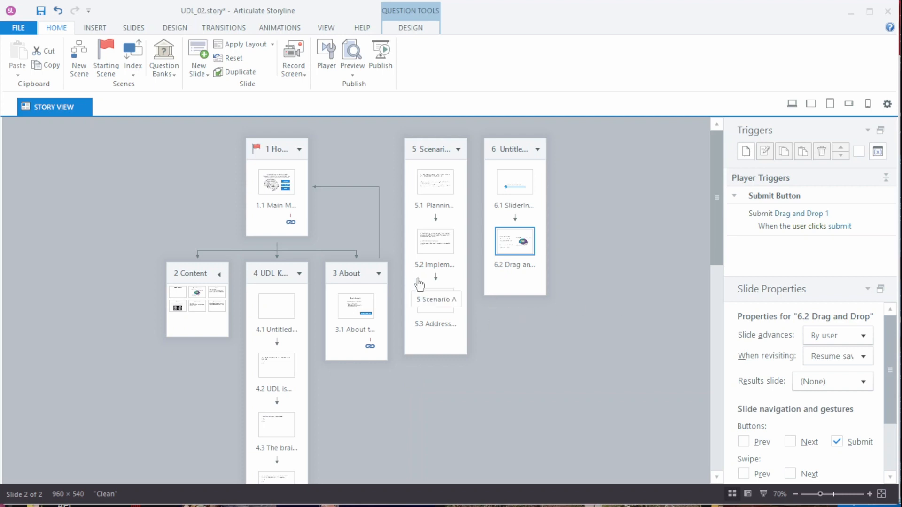
- Switch to the text editor and read through the design log and quiz questions in the Universal Design for Learning quiz notes
key(alt+Tab)
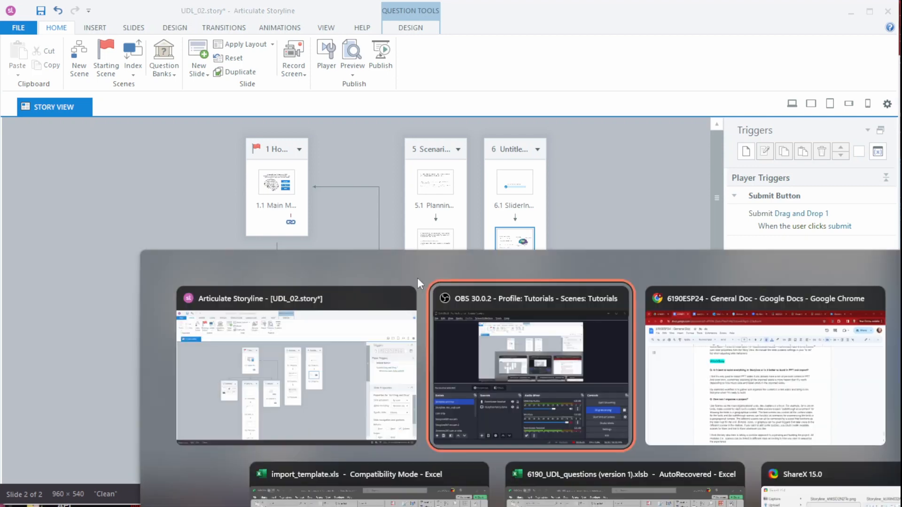
key(alt+Tab)
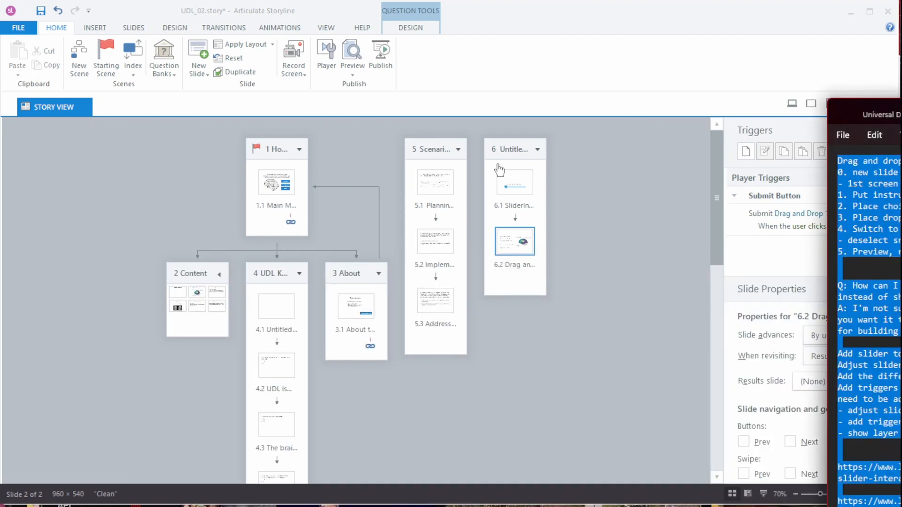
drag(900, 113, 655, 14)
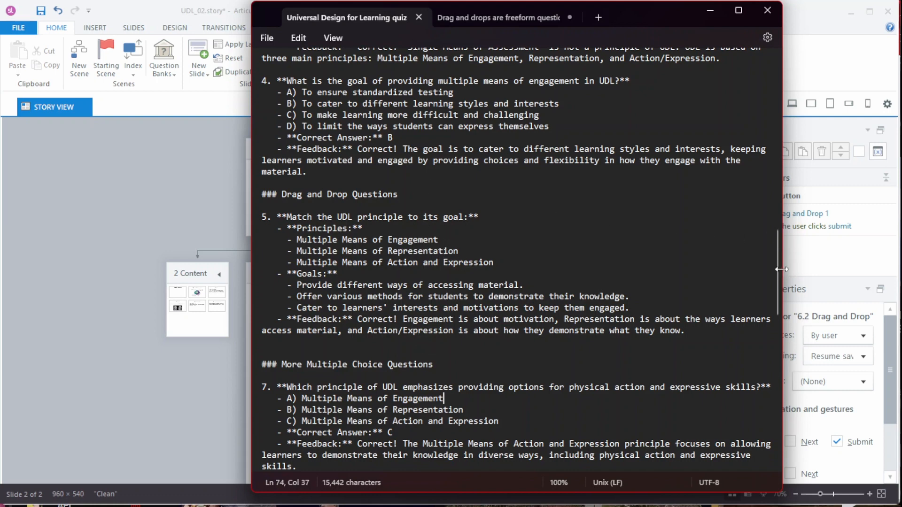
drag(776, 270, 784, 161)
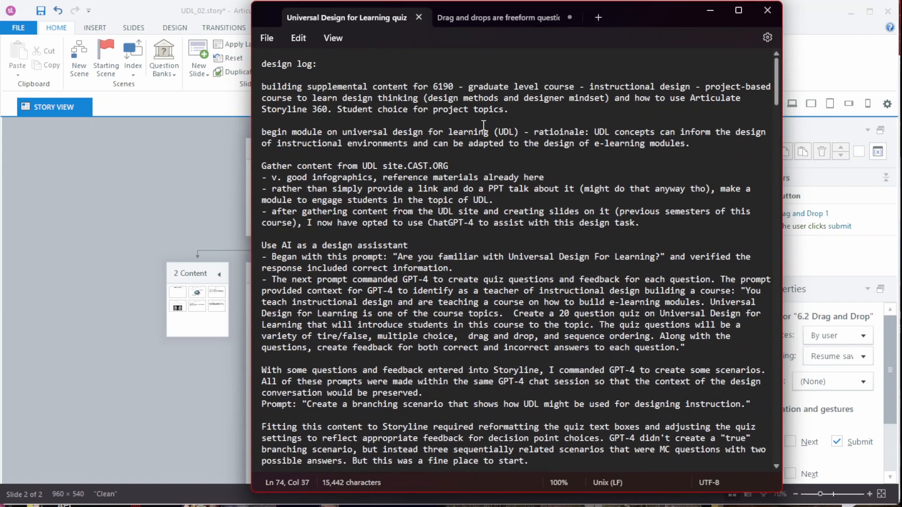
scroll(746, 115, down, 6)
scroll(740, 120, up, 6)
scroll(335, 197, down, 2)
scroll(334, 195, down, 3)
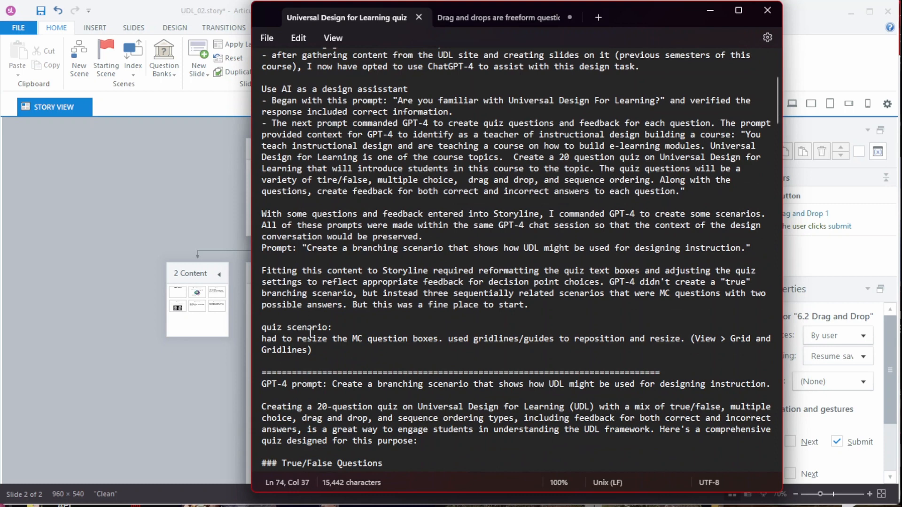
scroll(314, 328, down, 10)
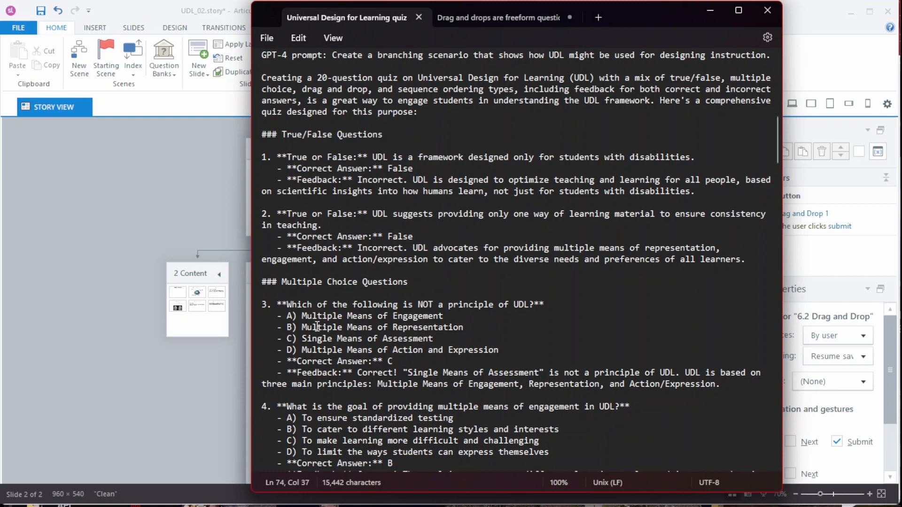
- Review the true/false, multiple choice and drag and drop questions in the quiz notes, returning to the design log at the start
scroll(318, 327, down, 3)
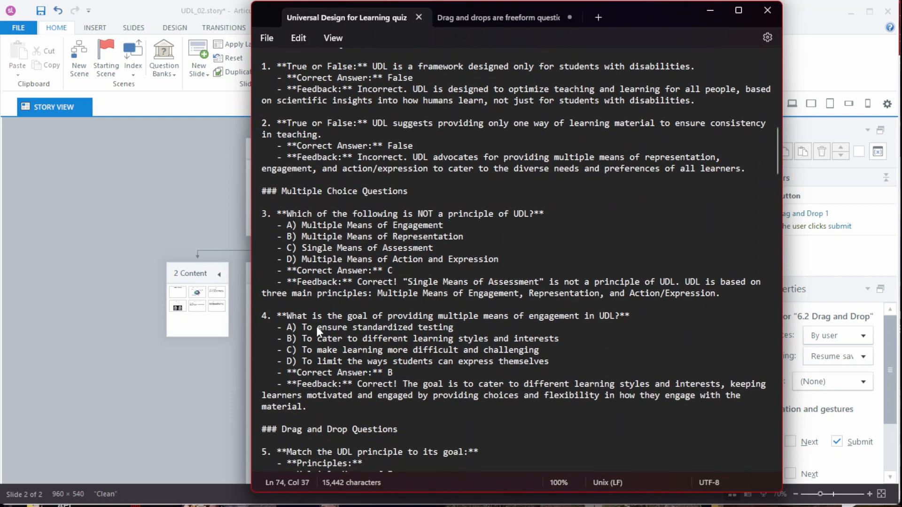
scroll(352, 271, down, 1)
scroll(351, 273, up, 4)
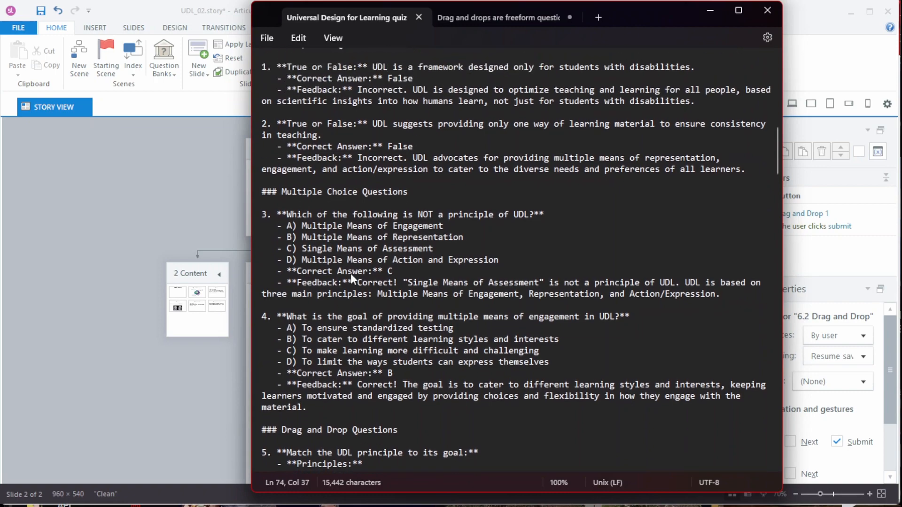
scroll(350, 274, down, 6)
scroll(349, 276, down, 8)
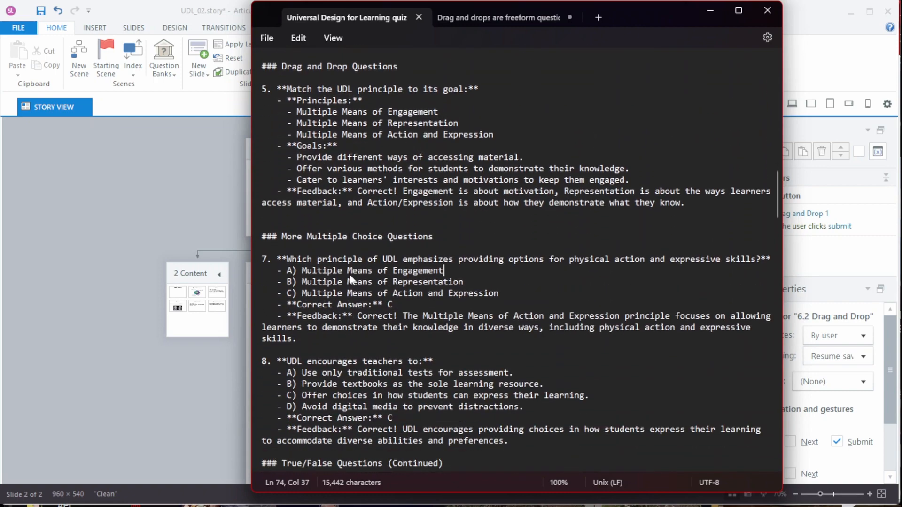
scroll(348, 274, up, 20)
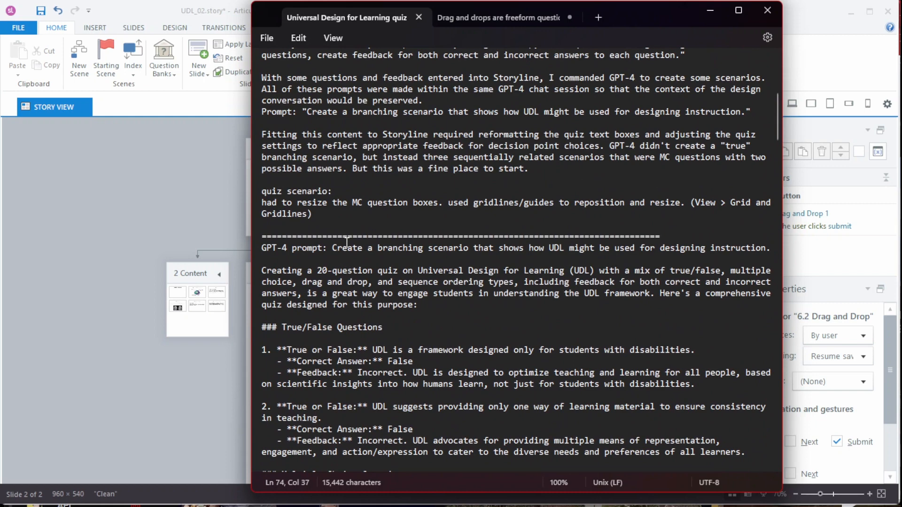
scroll(340, 251, up, 1)
scroll(341, 256, up, 6)
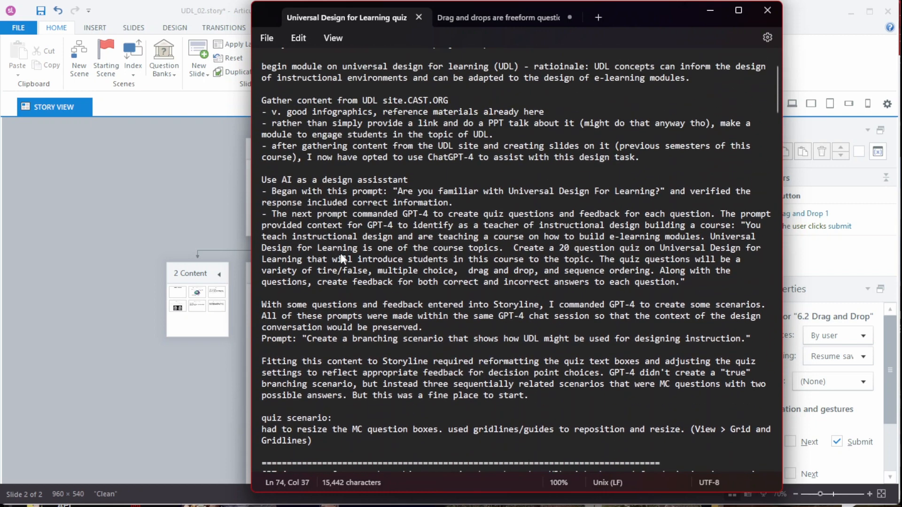
scroll(341, 258, up, 2)
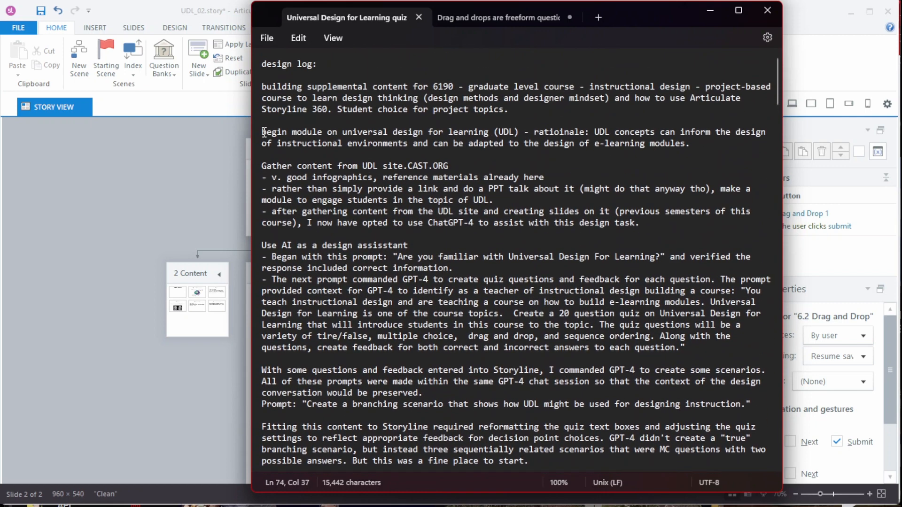
- Examine the GPT-4 prompt below the design log and read the generated quiz questions 1 to 10 with their answers and feedback
scroll(293, 294, down, 9)
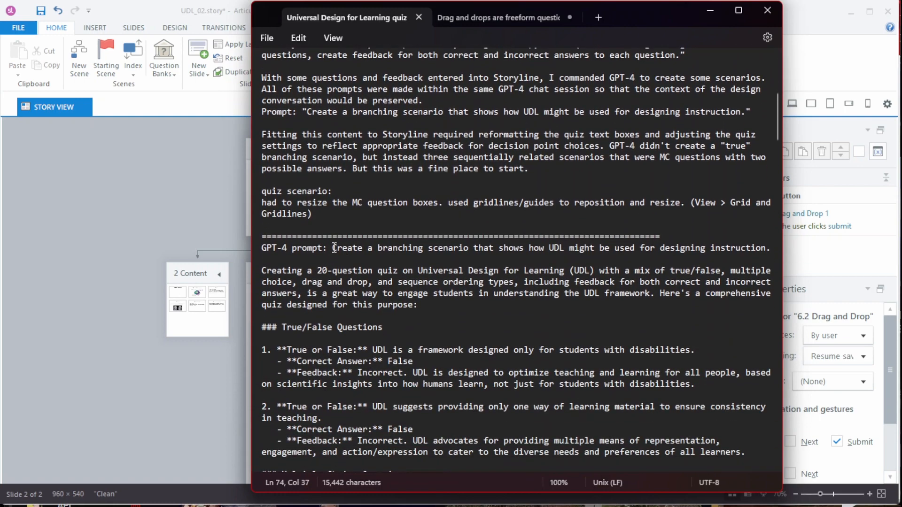
drag(328, 248, 445, 250)
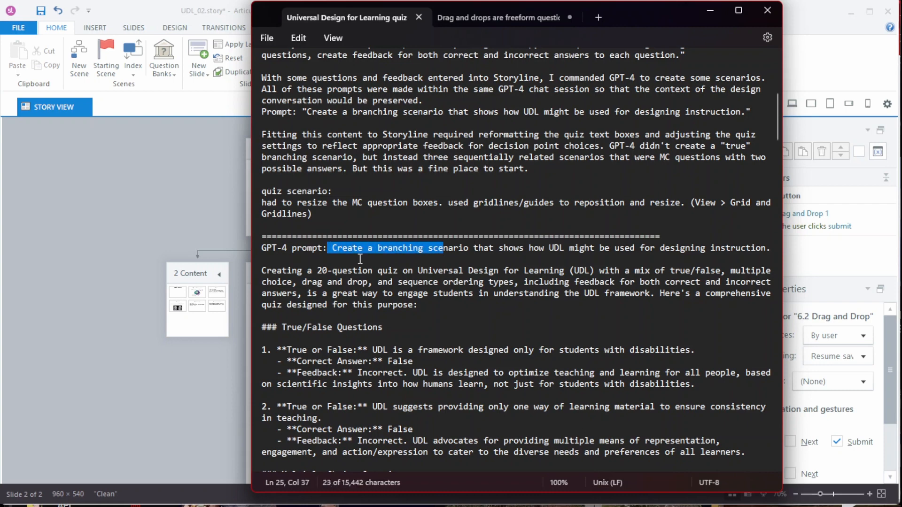
click(357, 258)
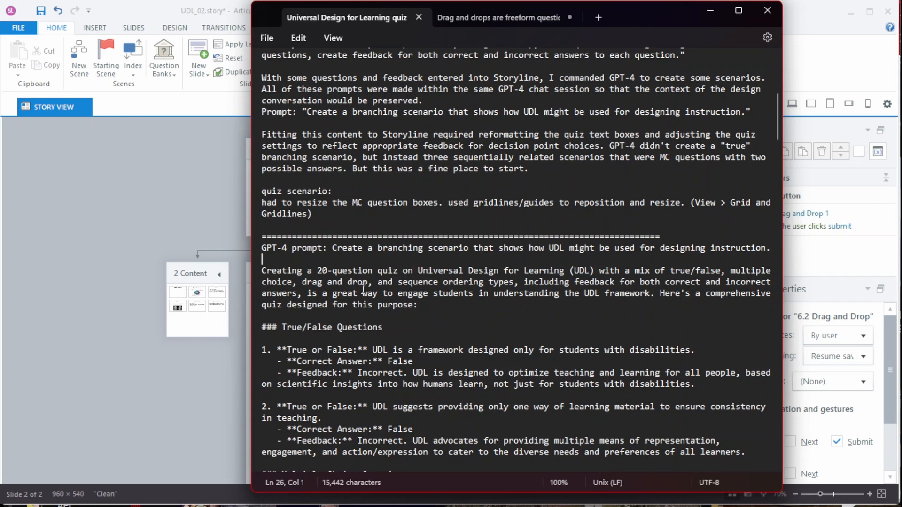
scroll(367, 306, down, 2)
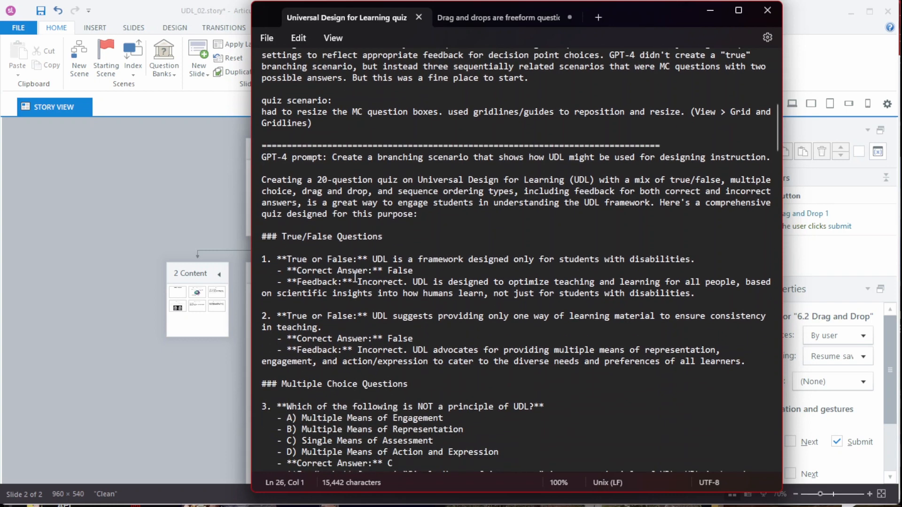
scroll(386, 286, down, 3)
scroll(390, 301, down, 6)
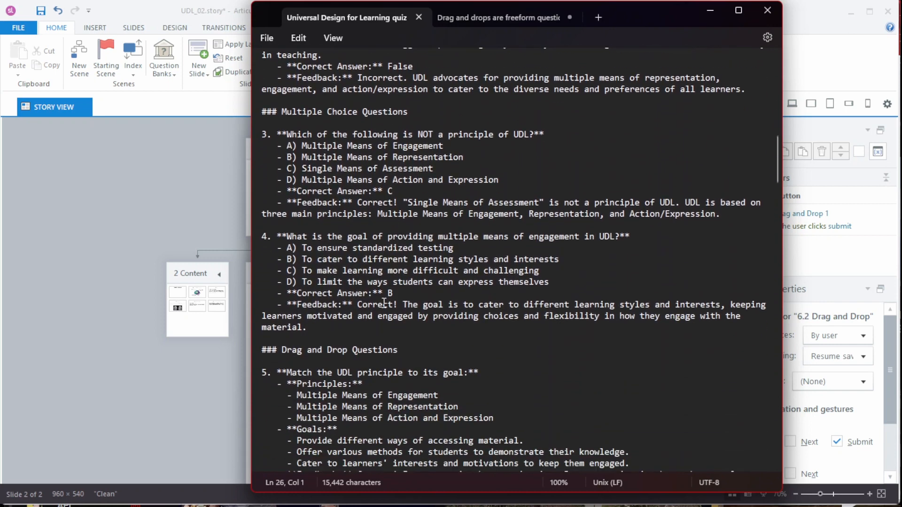
scroll(327, 329, down, 6)
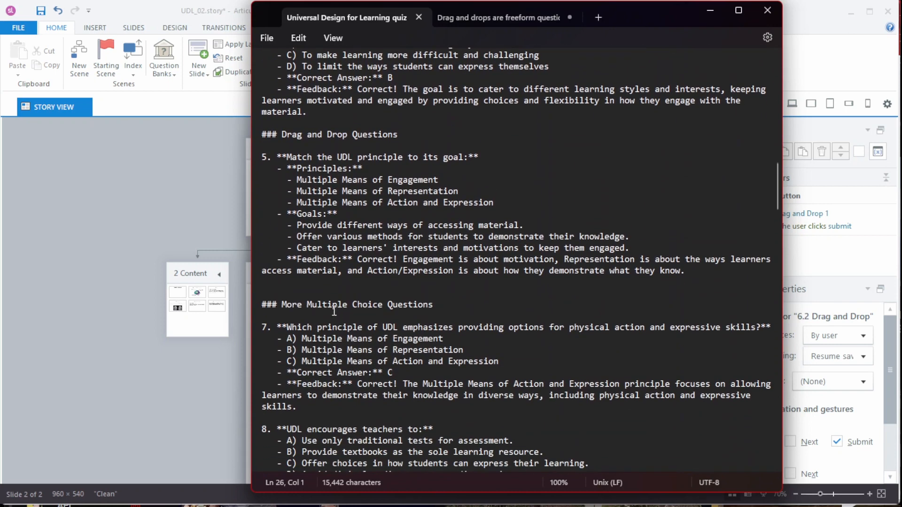
scroll(437, 319, down, 1)
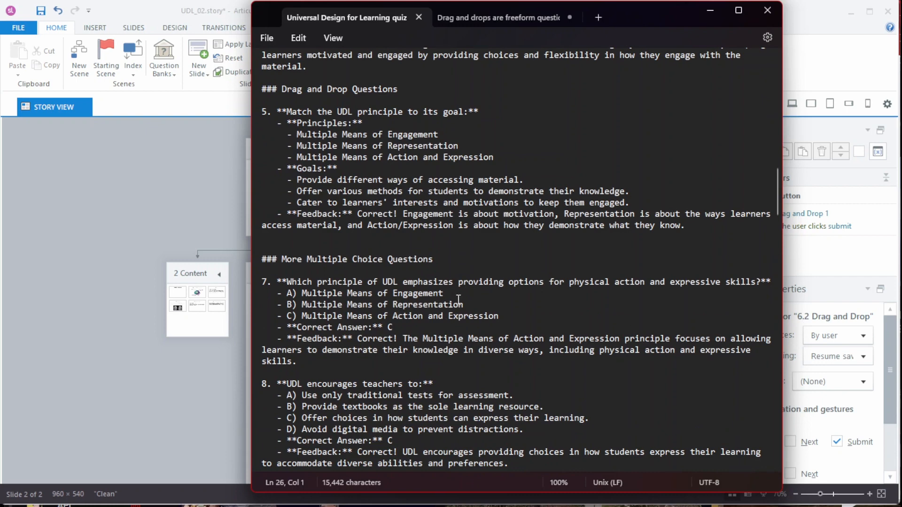
scroll(434, 342, down, 1)
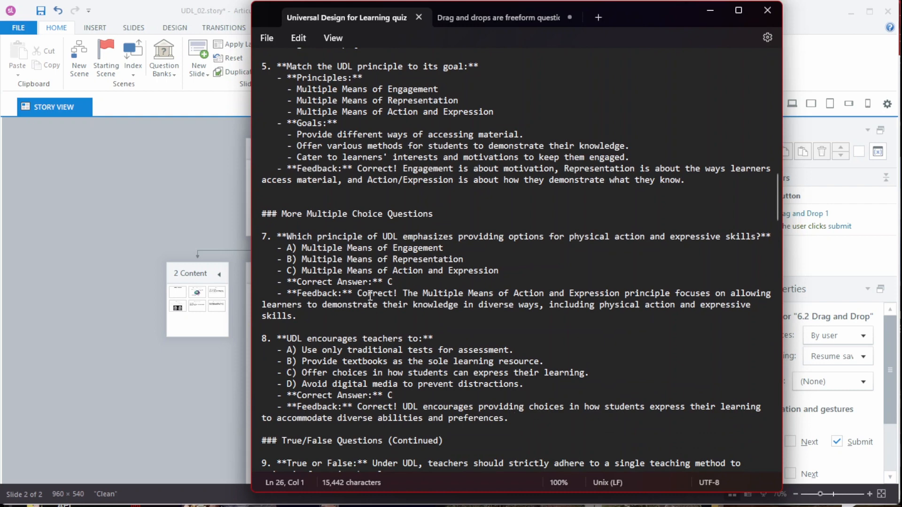
scroll(434, 326, down, 3)
scroll(434, 325, down, 3)
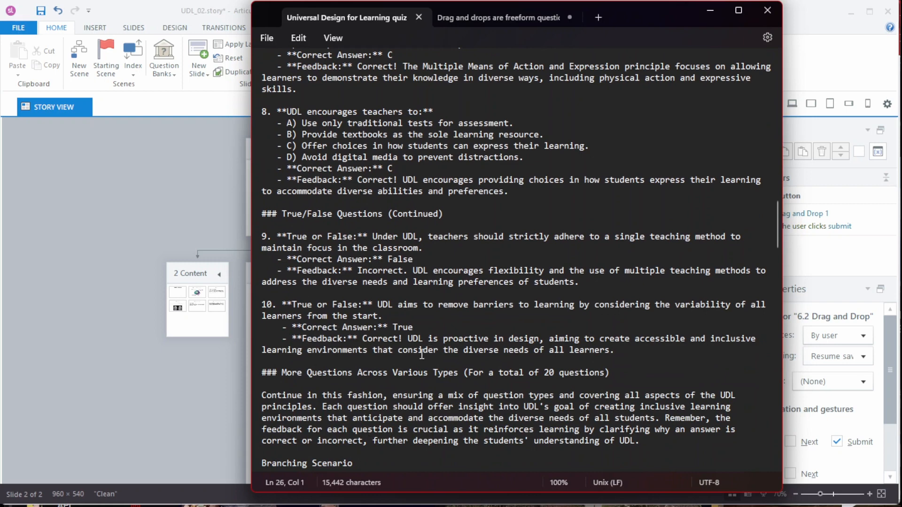
- Read through the two branching scenarios in the notes, including their decision points, options, feedback, conclusions and reflections
scroll(421, 353, down, 4)
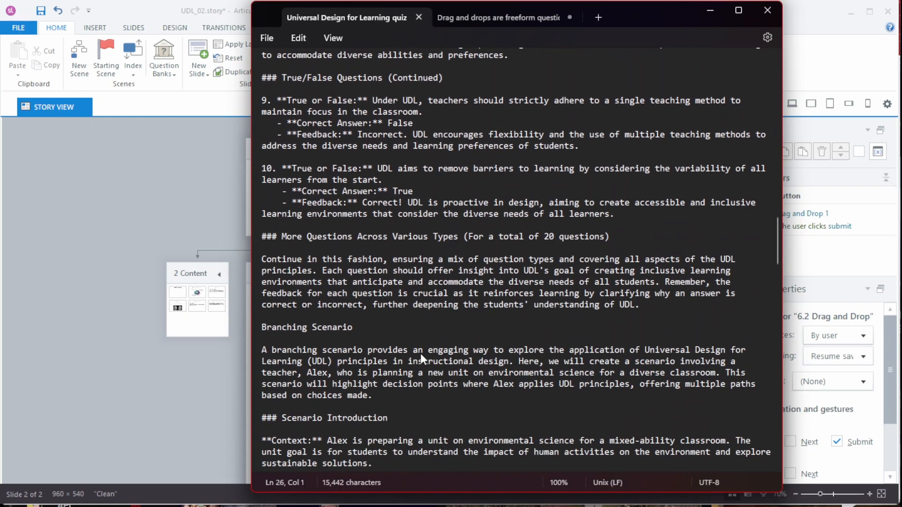
scroll(420, 328, down, 4)
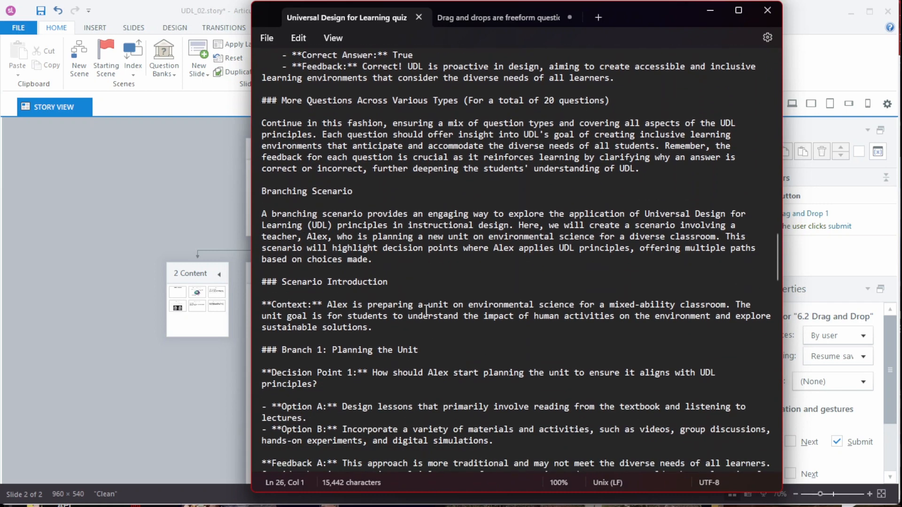
scroll(425, 309, down, 1)
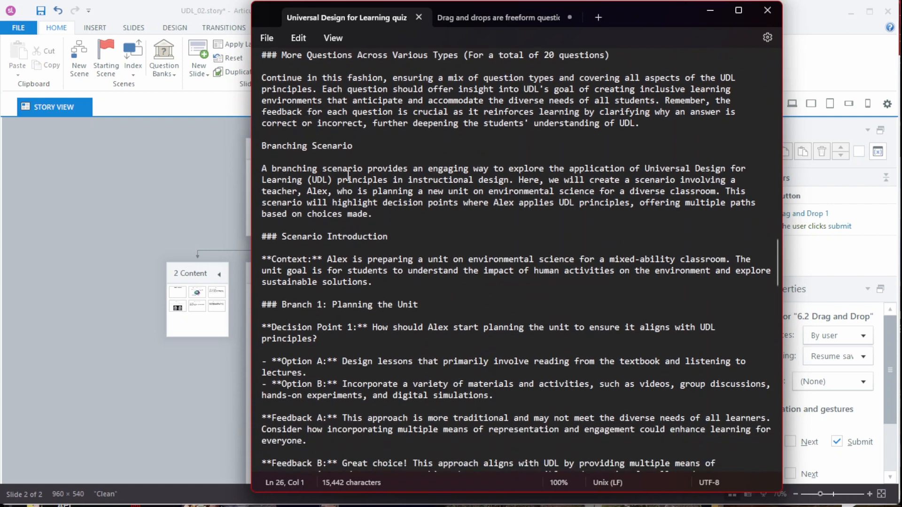
scroll(355, 250, down, 7)
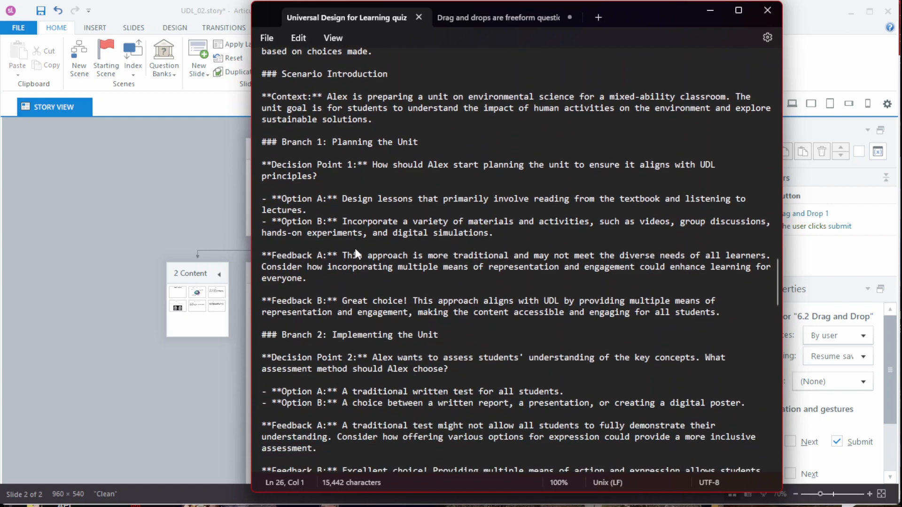
scroll(354, 249, down, 12)
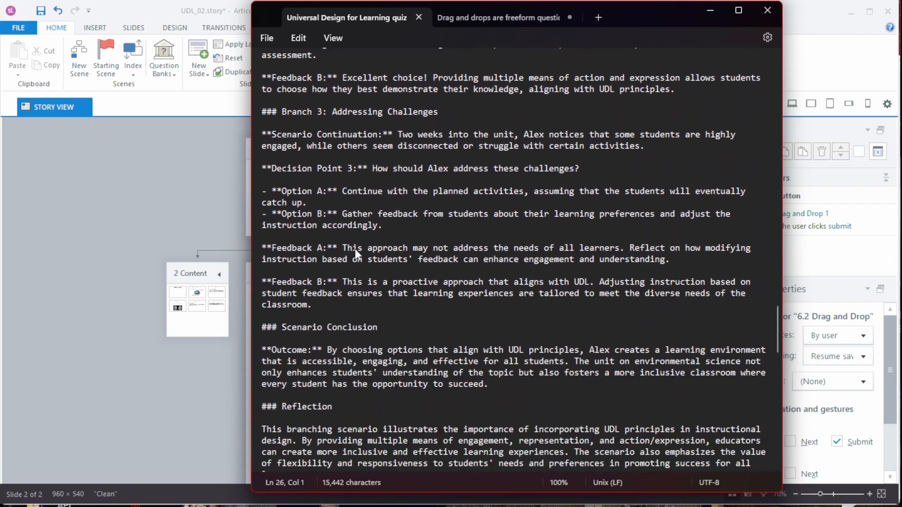
scroll(354, 249, down, 4)
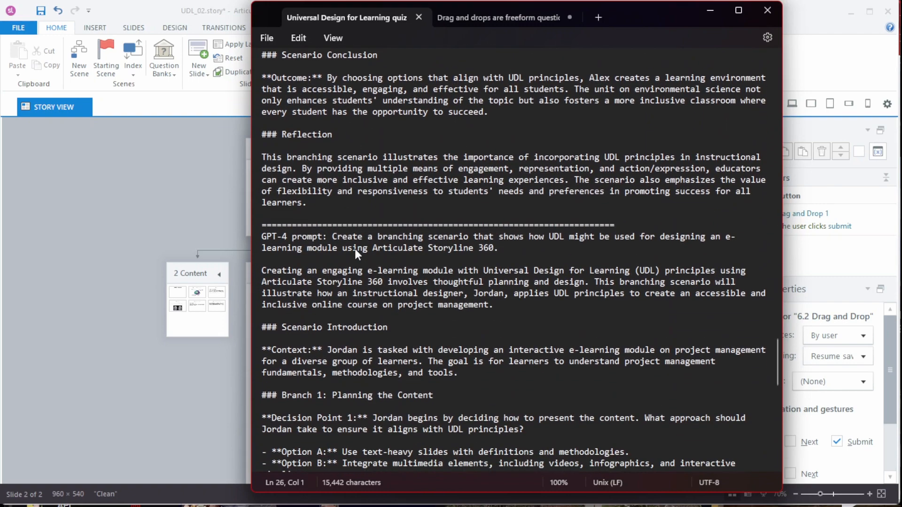
scroll(354, 249, down, 8)
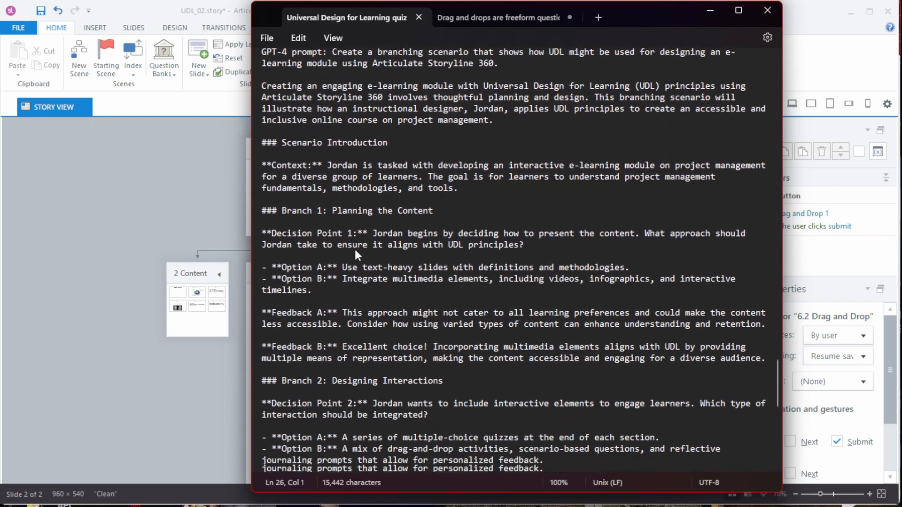
scroll(355, 249, down, 5)
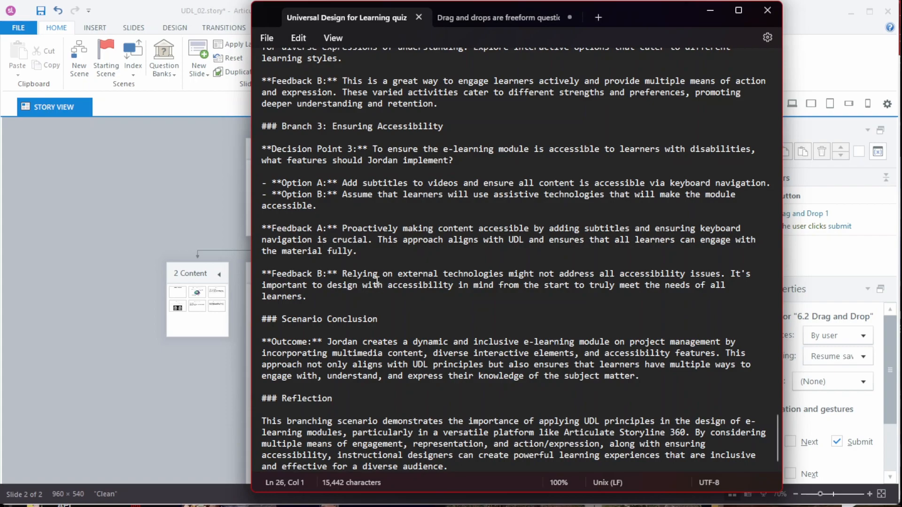
- Skim the whole notes file again from the design log to the final reflection, ending at the second scenario's Branch 1 and 2
scroll(398, 318, up, 15)
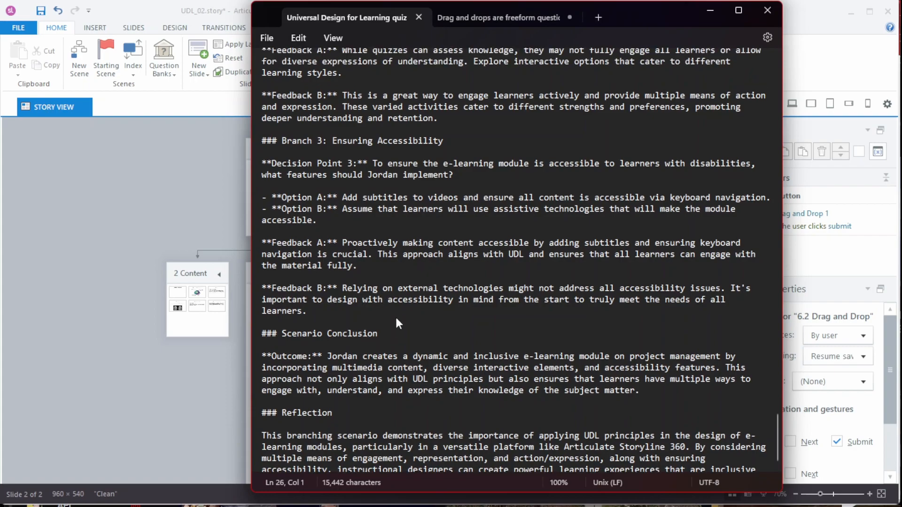
scroll(395, 312, up, 20)
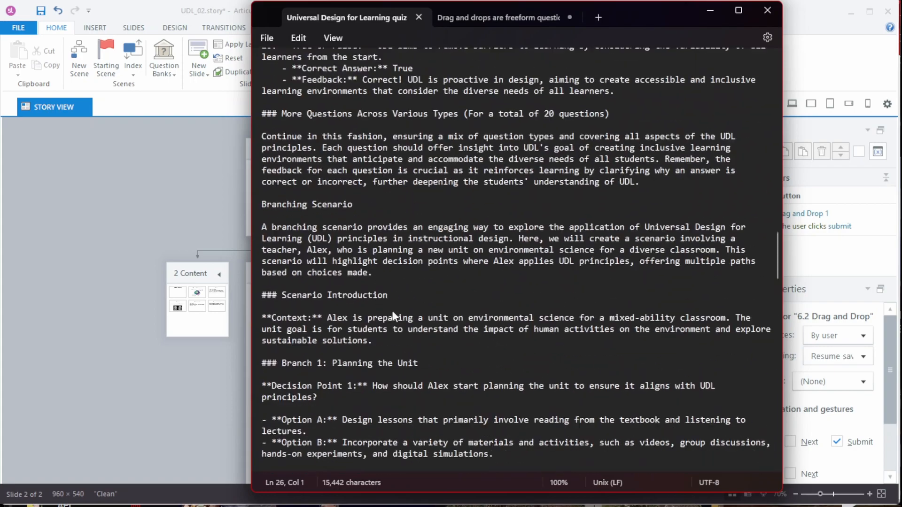
scroll(390, 310, up, 7)
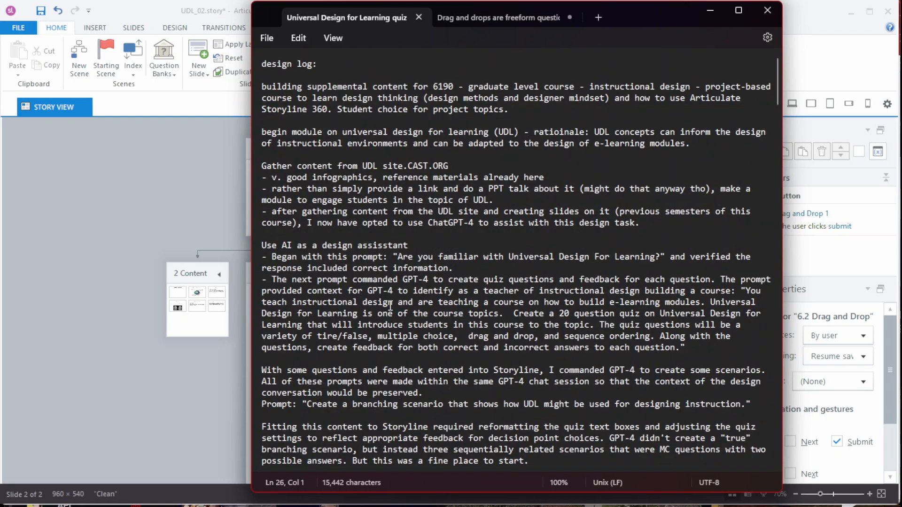
scroll(384, 297, down, 12)
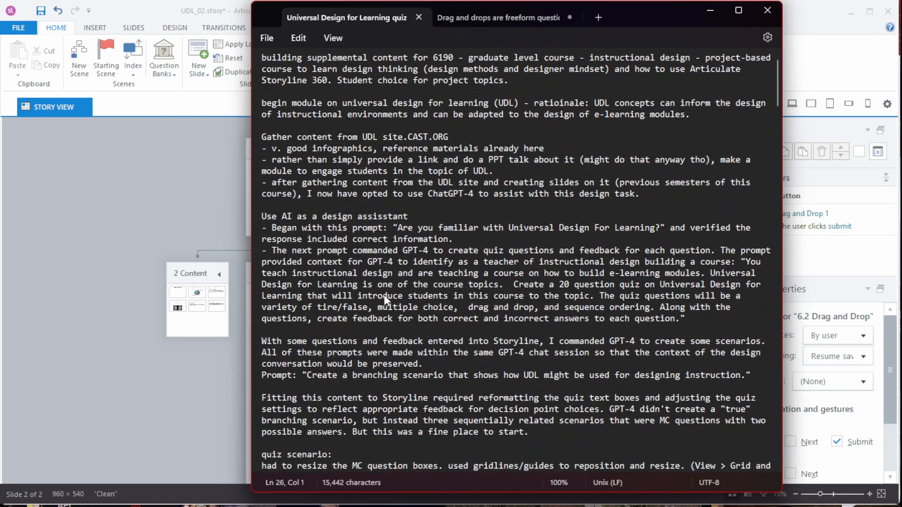
scroll(374, 365, down, 10)
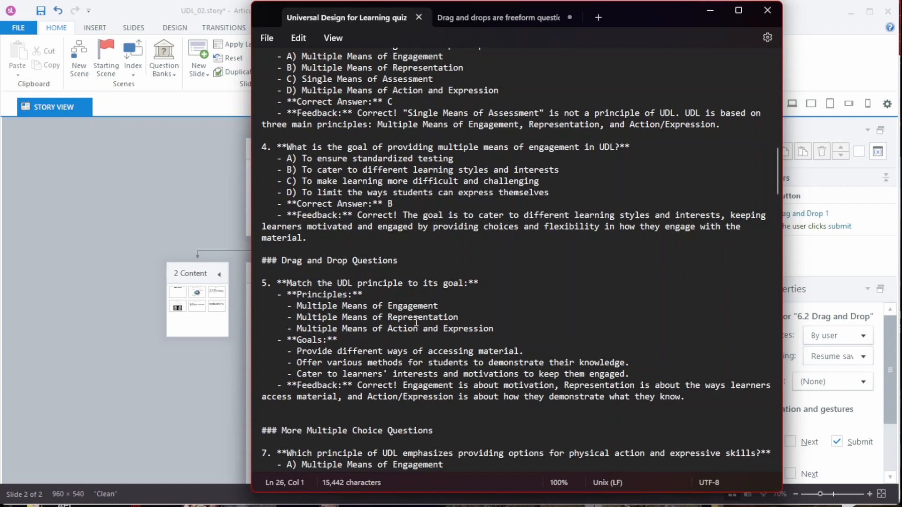
scroll(416, 324, down, 20)
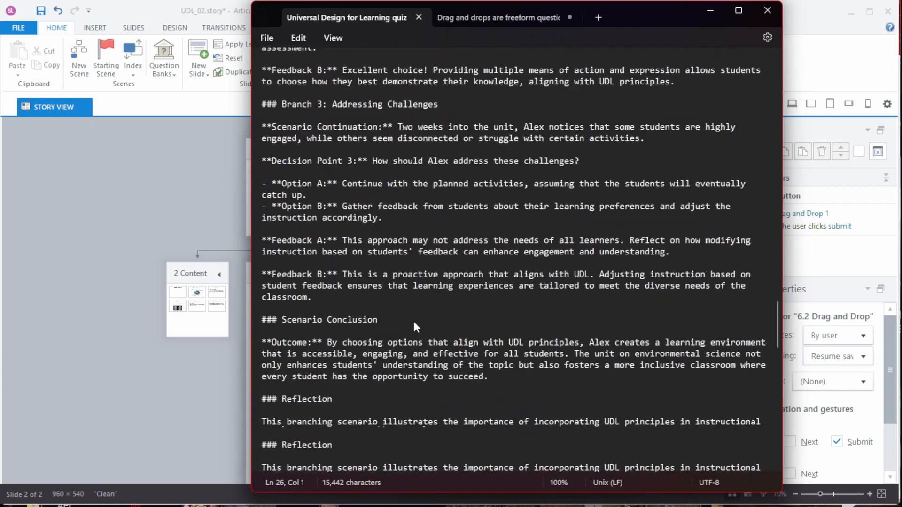
scroll(415, 326, down, 10)
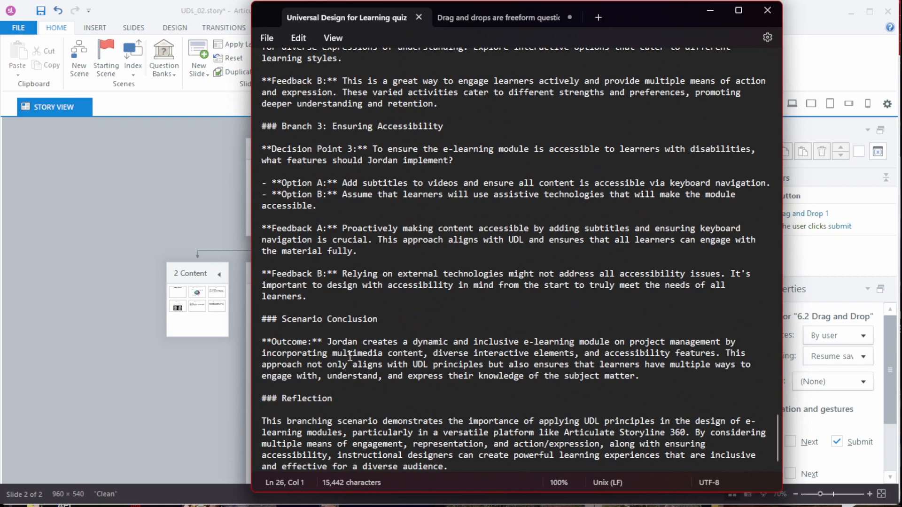
scroll(374, 245, up, 9)
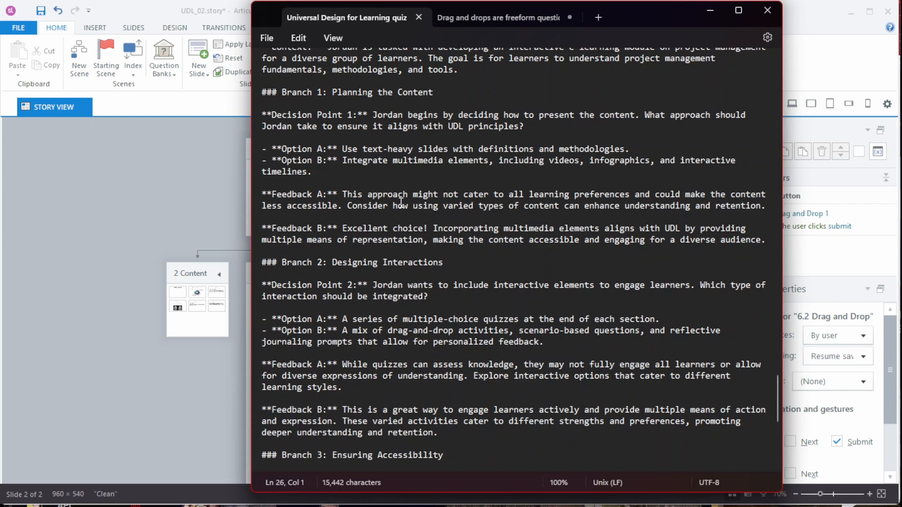
- Switch to Chrome and create a blank Google Slides presentation from the 6190SP24 folder in Google Drive
key(alt+Tab)
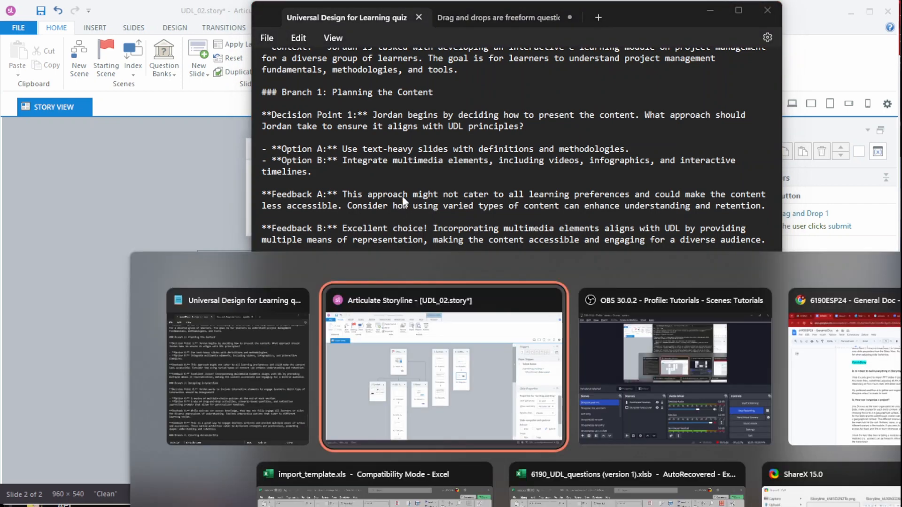
key(alt+Tab)
key(alt+Tab)
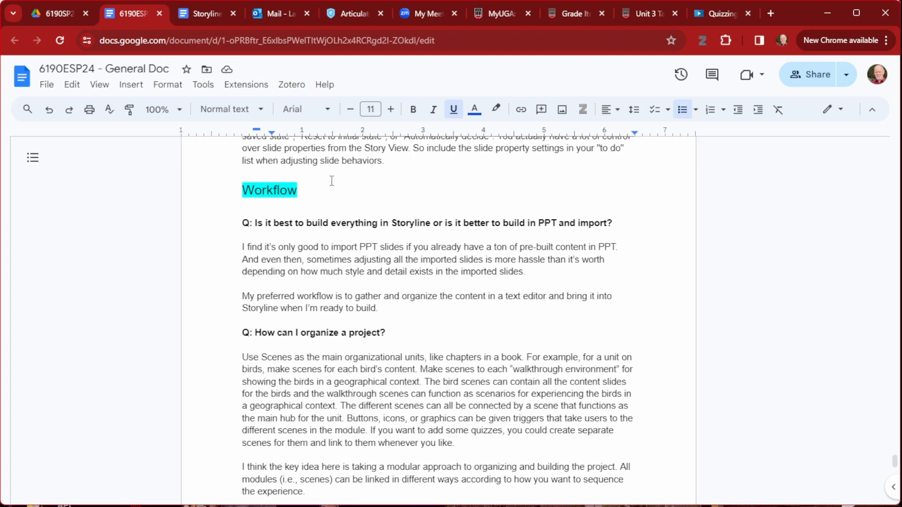
click(55, 15)
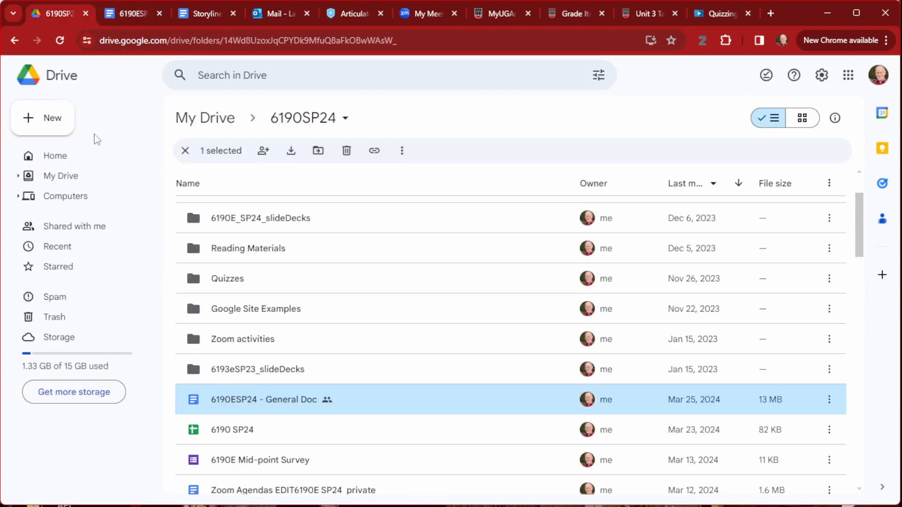
click(16, 128)
click(67, 233)
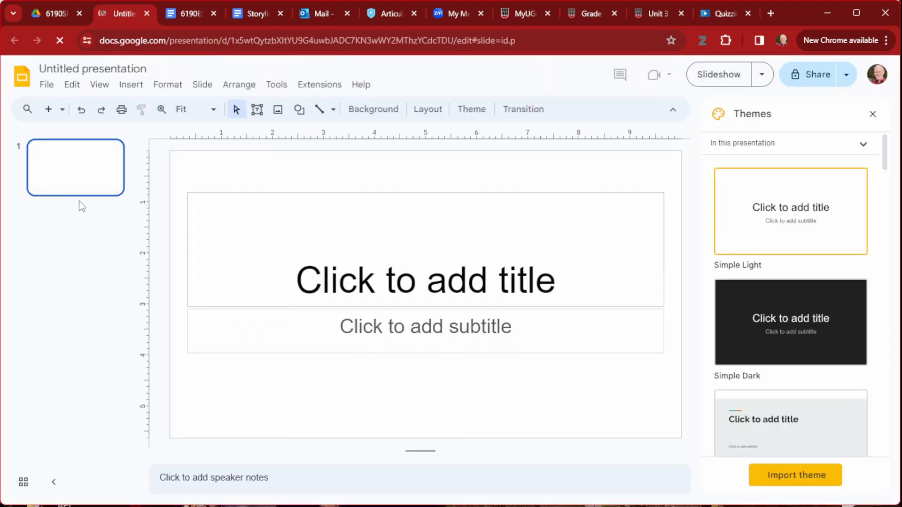
- Look over the available slide layouts and the theme gallery for the presentation
click(62, 111)
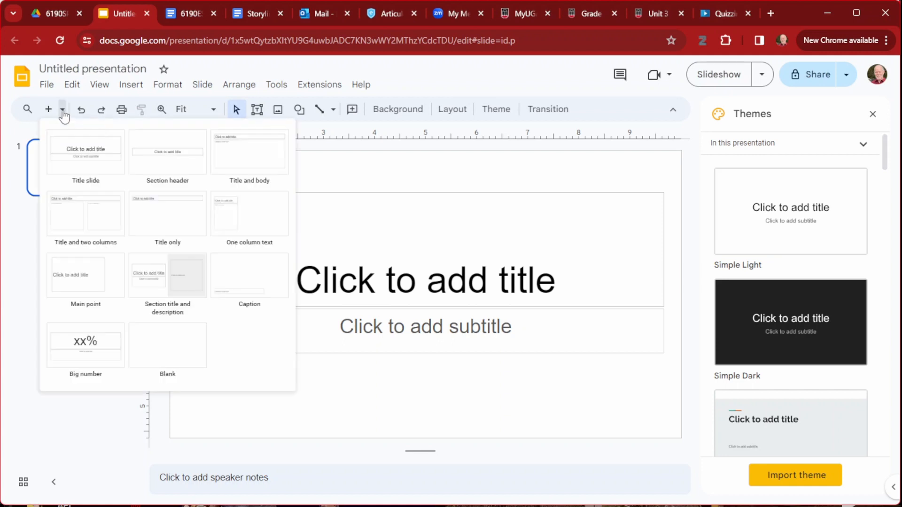
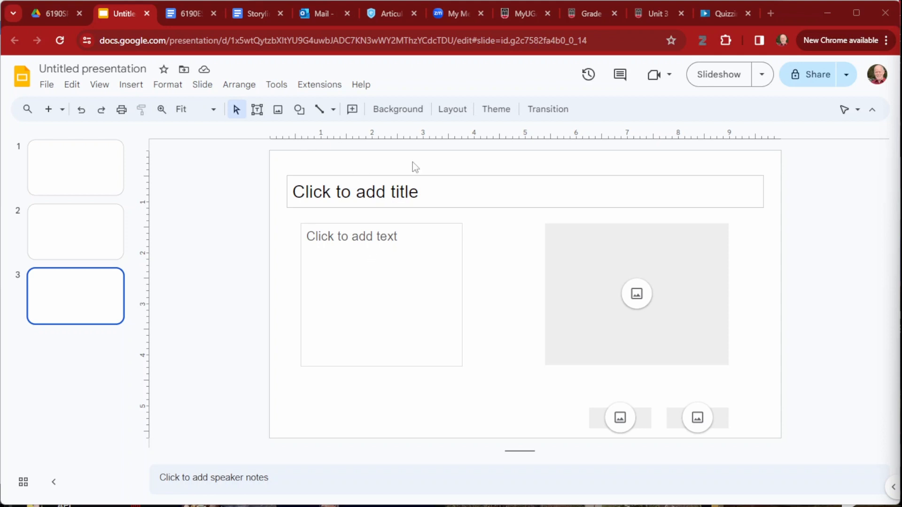
click(488, 117)
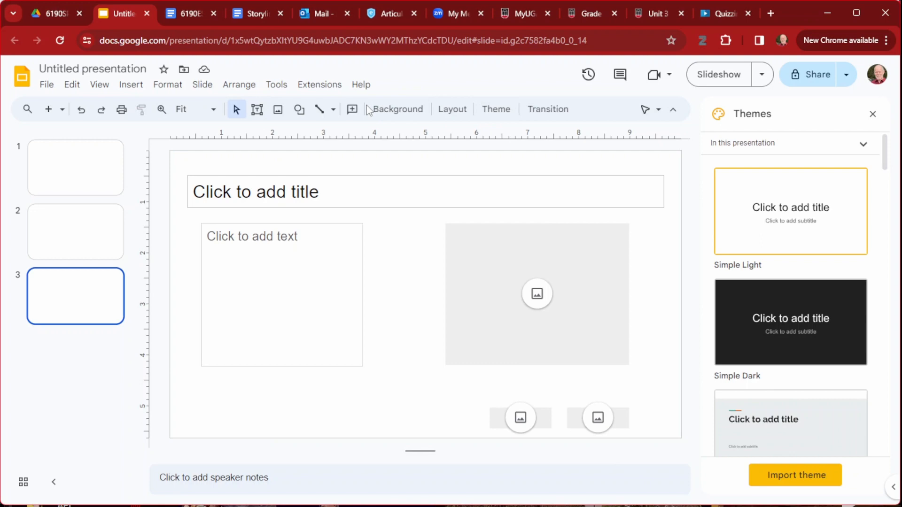
- Switch to Articulate Storyline and open the project's slide master for editing
key(alt+Tab)
key(alt+Tab)
key(alt+Tab)
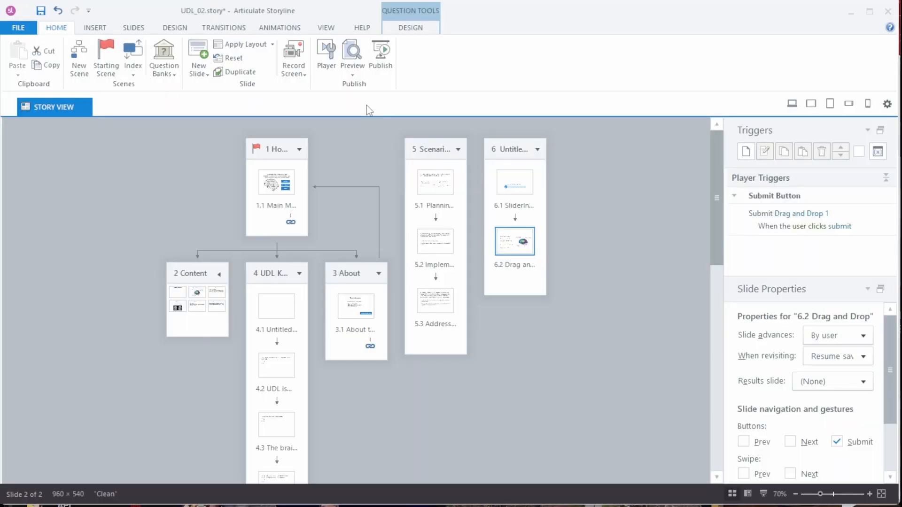
click(325, 28)
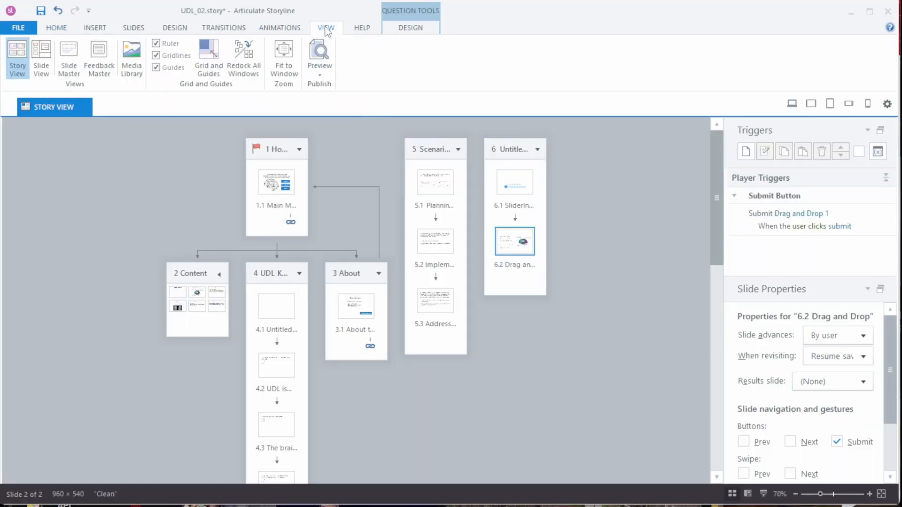
click(68, 65)
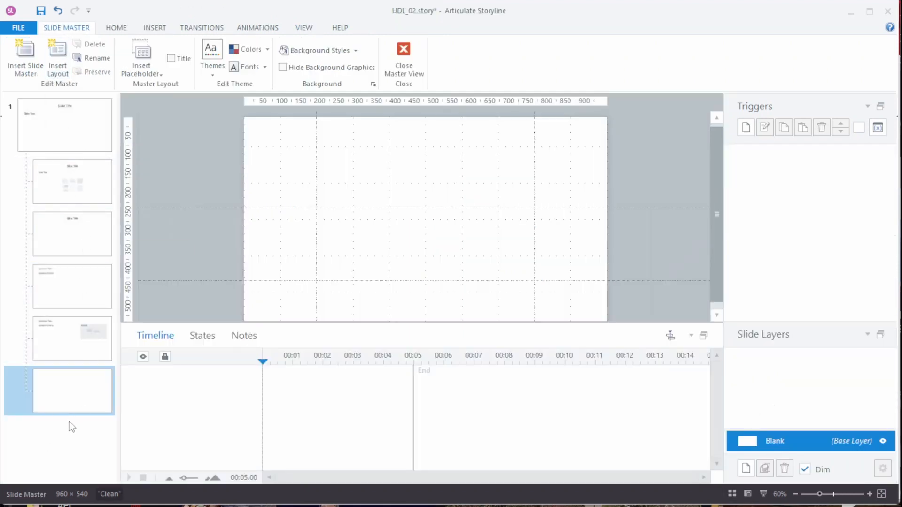
- Insert a new layout under the slide master and delete its default title placeholder
click(52, 54)
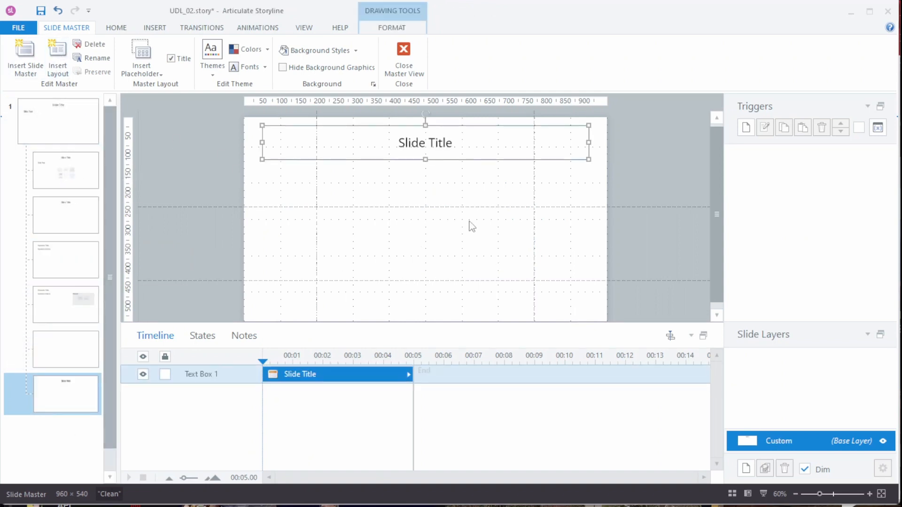
triple_click(441, 145)
triple_click(441, 144)
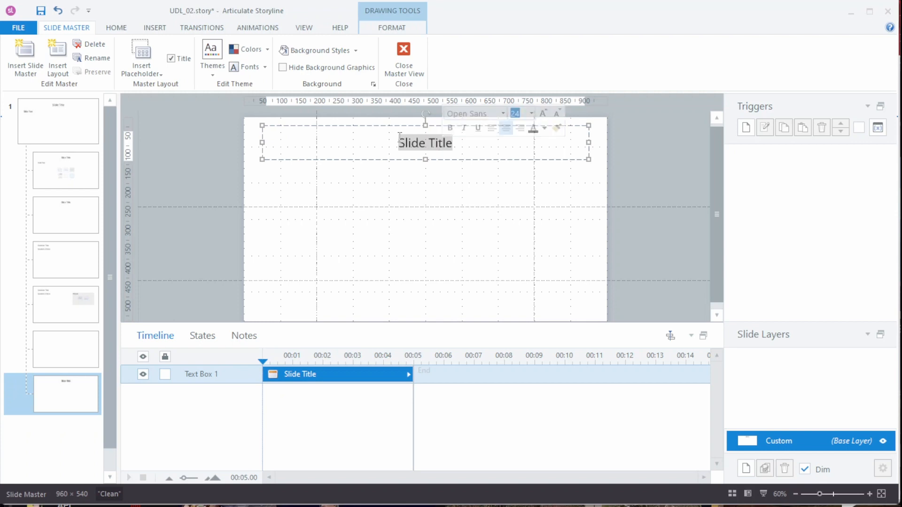
click(334, 126)
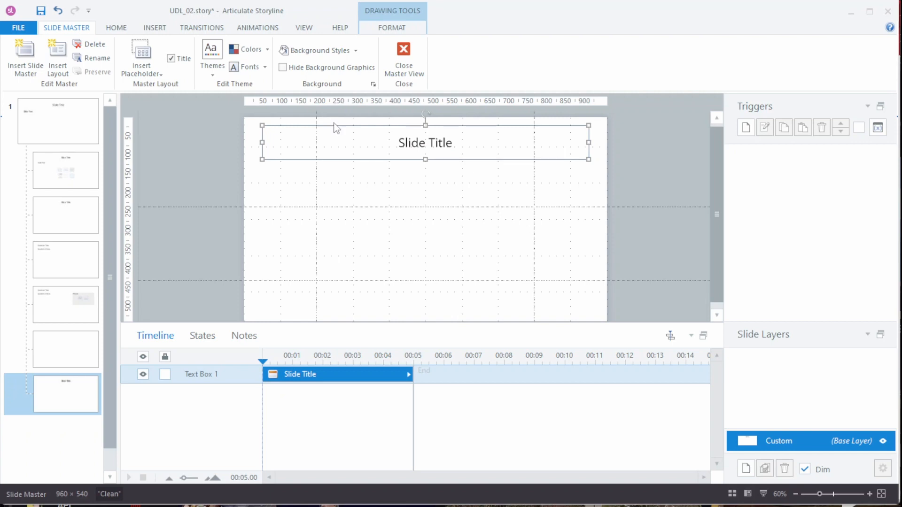
key(Delete)
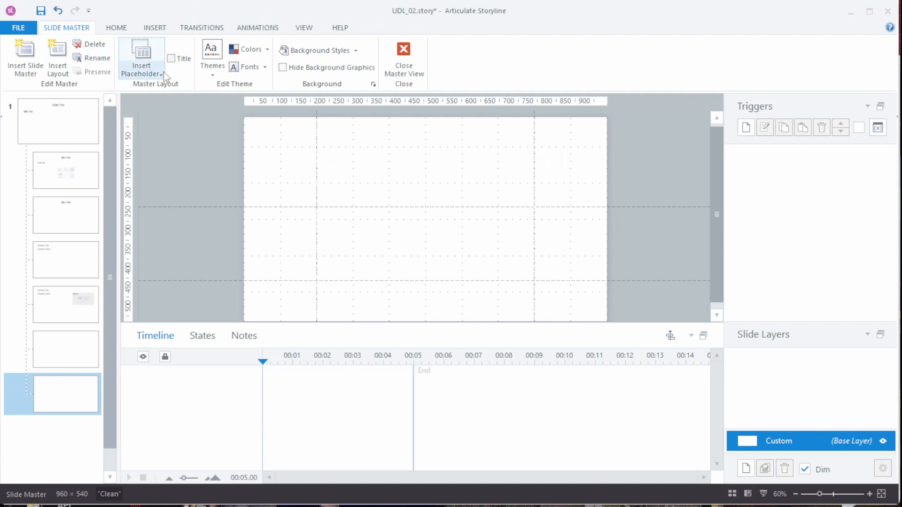
- Add a wide, short text placeholder near the upper edge of the new layout
click(161, 73)
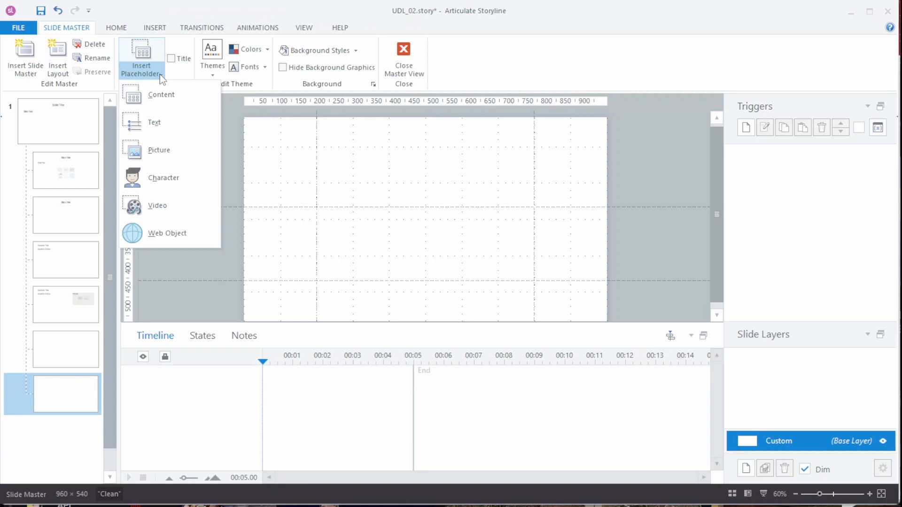
click(155, 123)
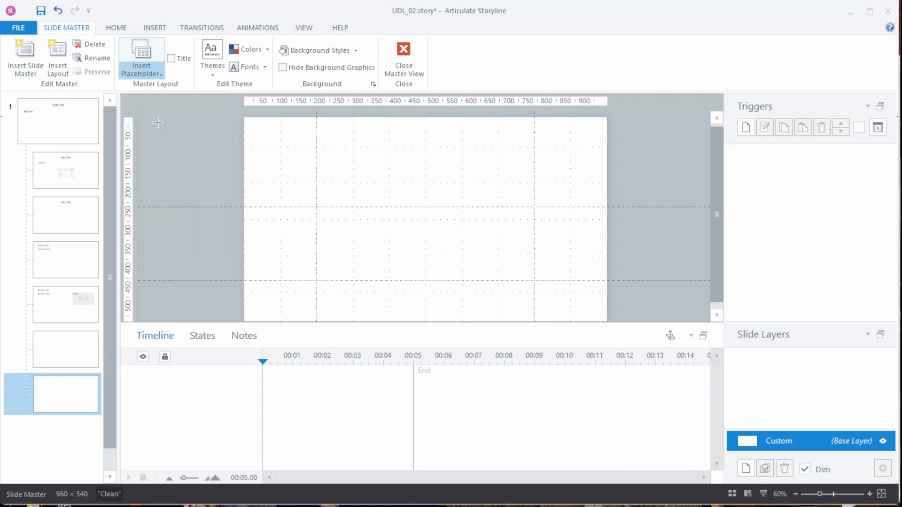
drag(298, 128, 454, 151)
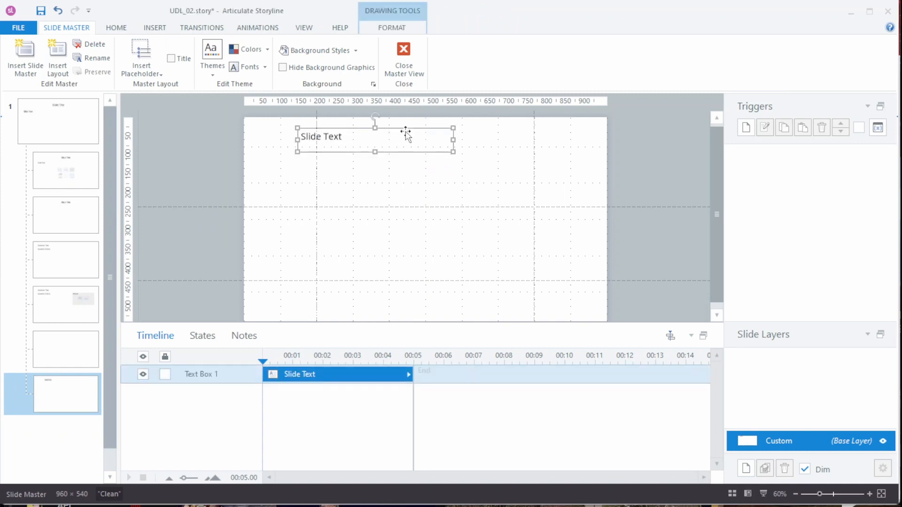
- Format all the text in the upper text placeholder as bold at font size 32
click(330, 137)
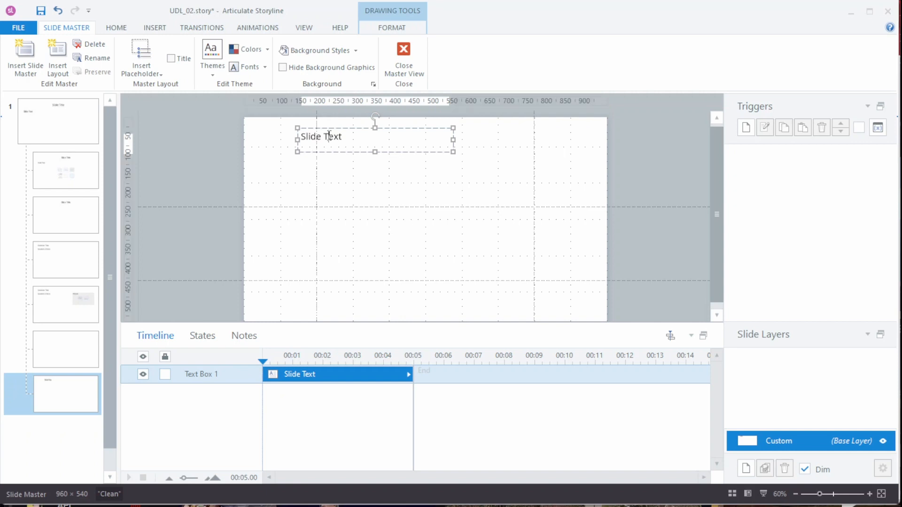
triple_click(330, 137)
double_click(331, 136)
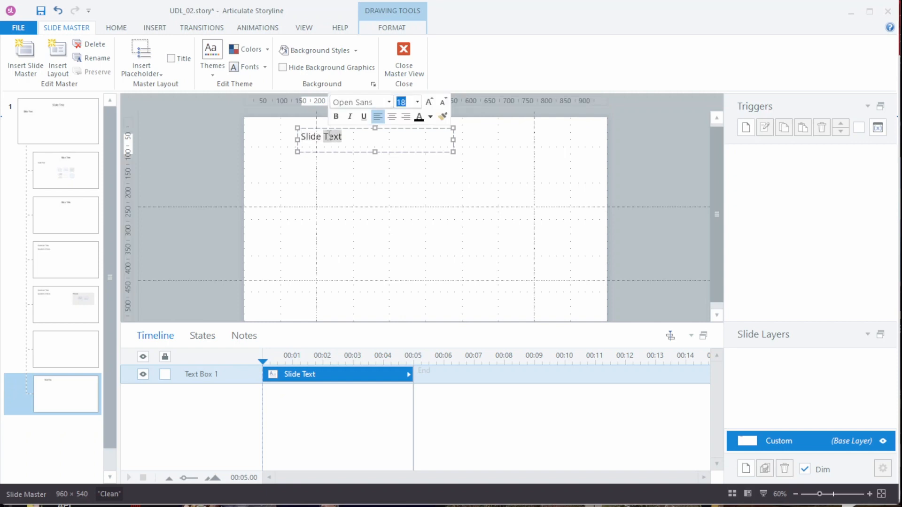
triple_click(330, 136)
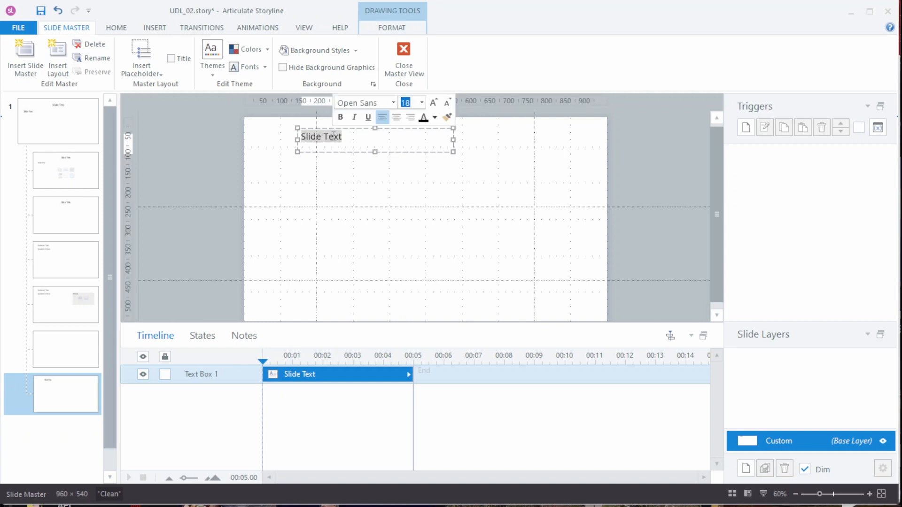
click(422, 102)
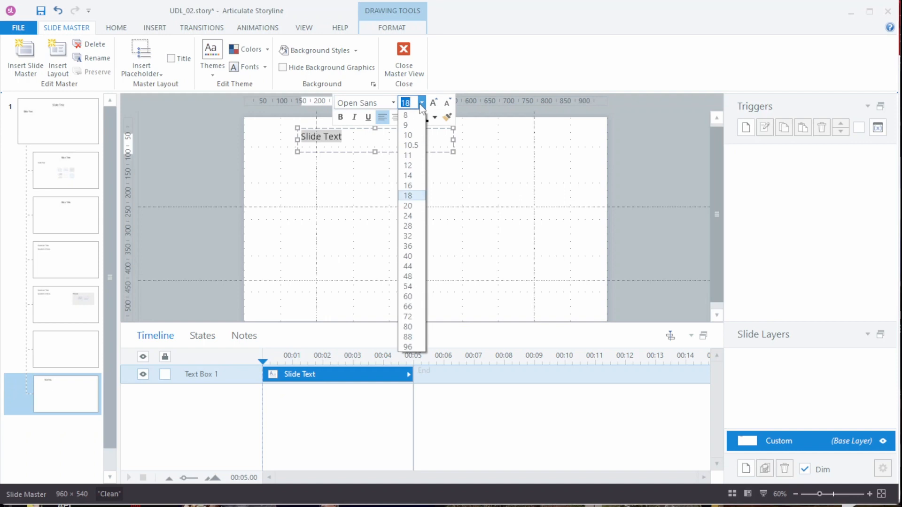
click(413, 234)
click(341, 118)
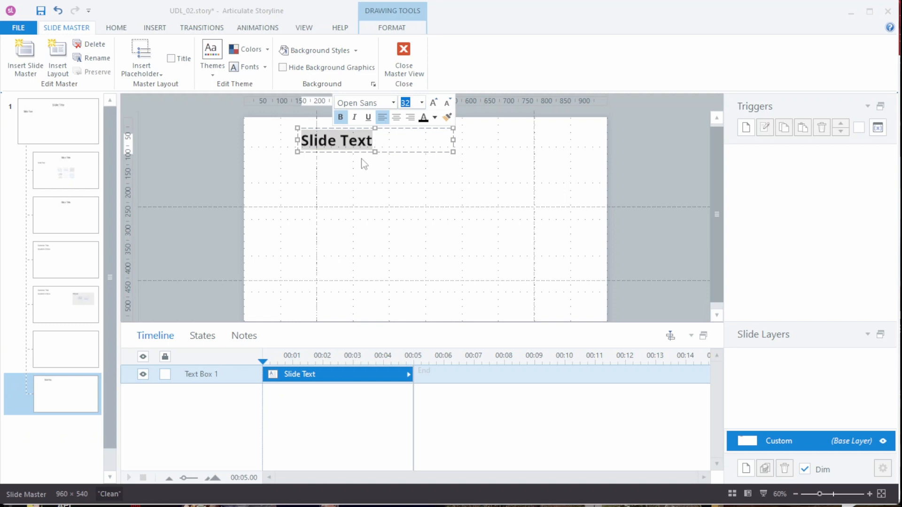
- Replace the heading placeholder's text with "Birds" and shift the placeholder slightly to the left
text(sss)
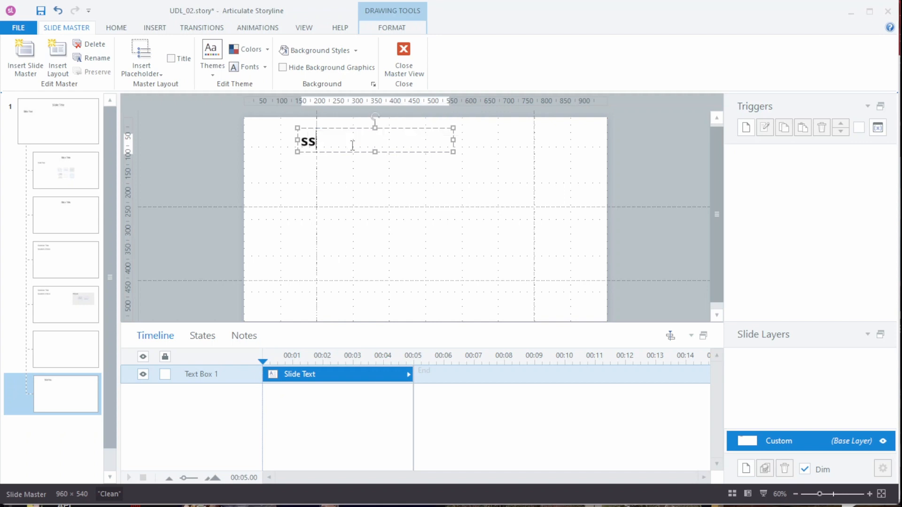
key(BackSpace)
key(BackSpace)
key(BackSpace)
text(Birds)
click(356, 188)
click(359, 152)
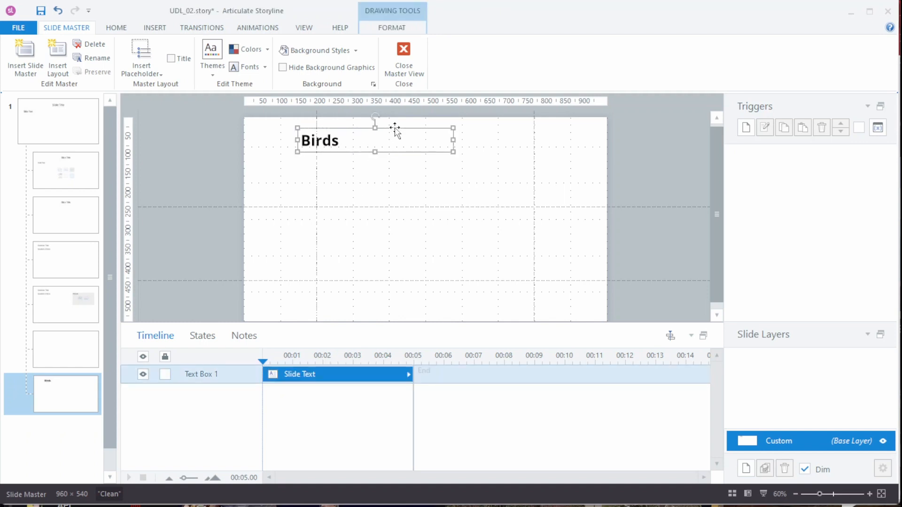
drag(394, 129, 376, 128)
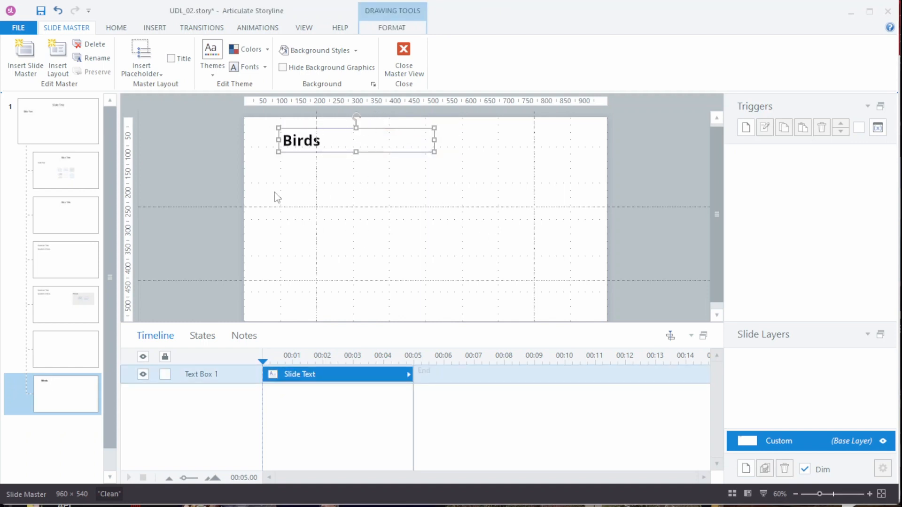
- Add a tall picture placeholder on the right side of the layout, below the heading's level
click(159, 75)
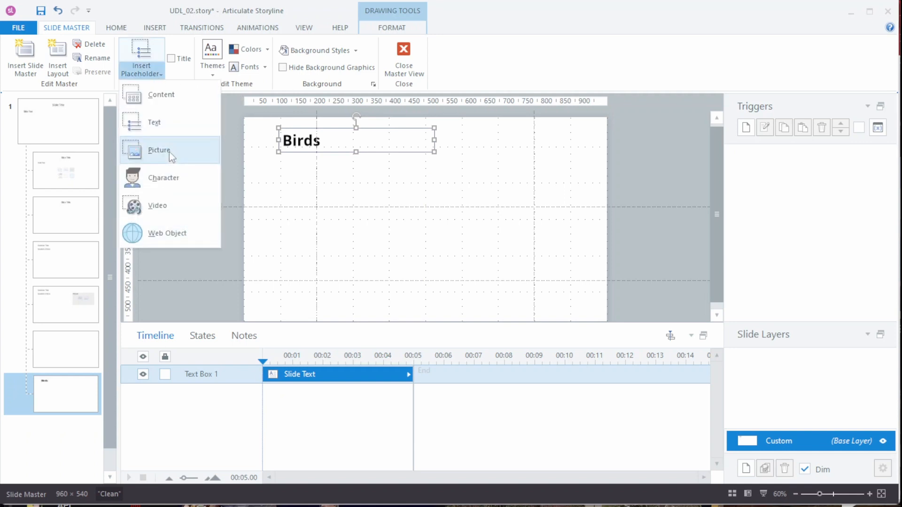
click(169, 151)
drag(479, 165, 583, 281)
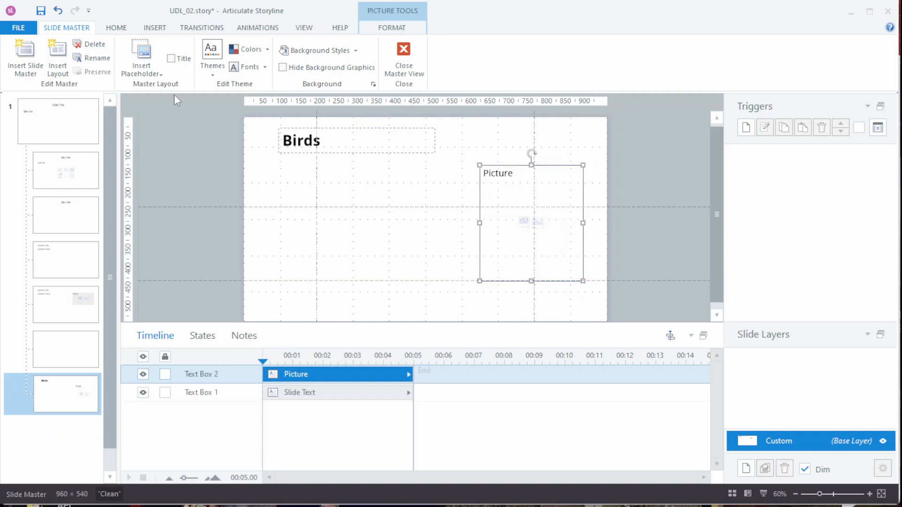
- Add a tall character placeholder on the left side of the layout and widen it so its label fits on one line
click(156, 74)
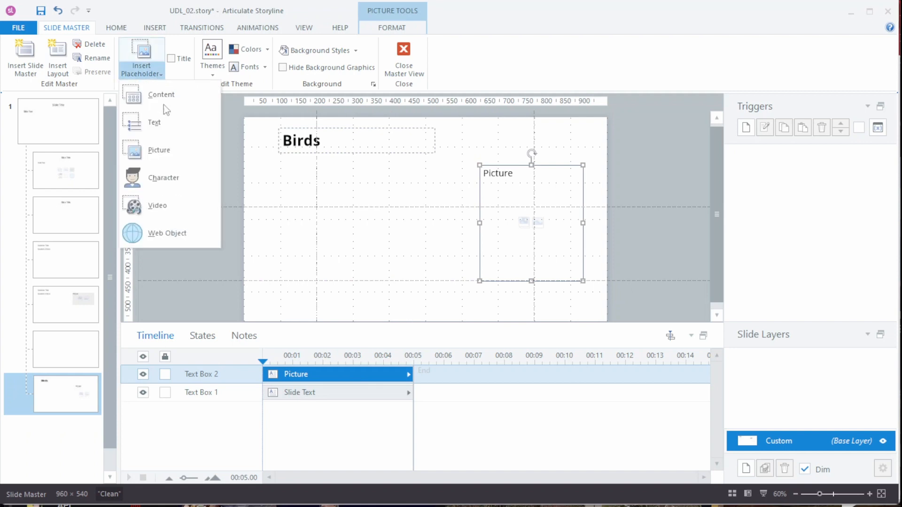
click(169, 178)
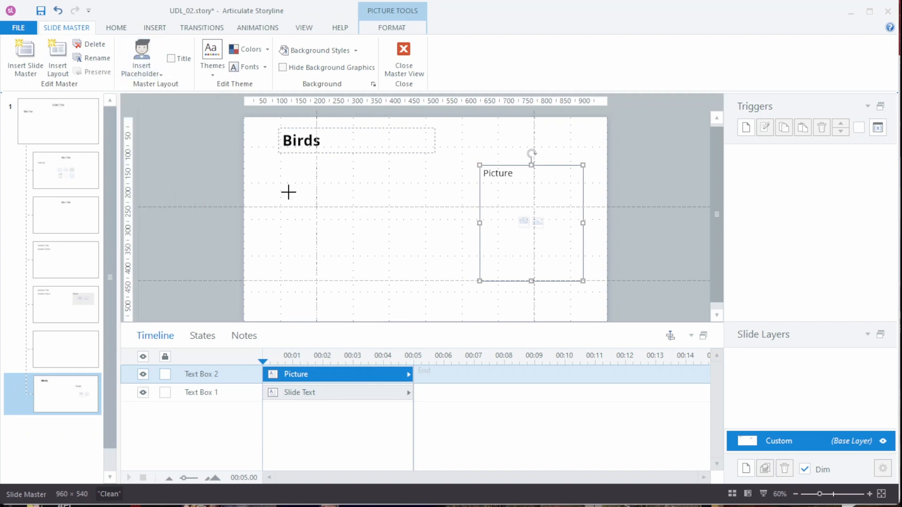
drag(268, 167, 318, 280)
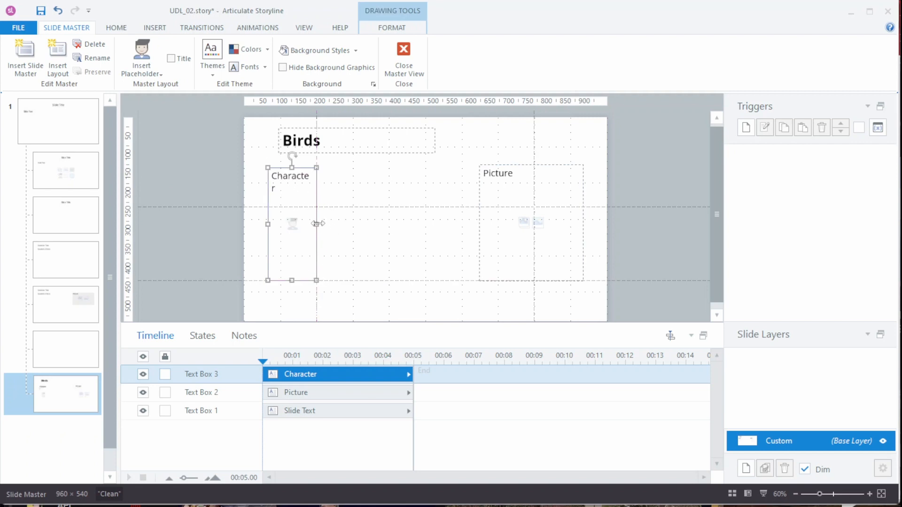
drag(317, 223, 330, 224)
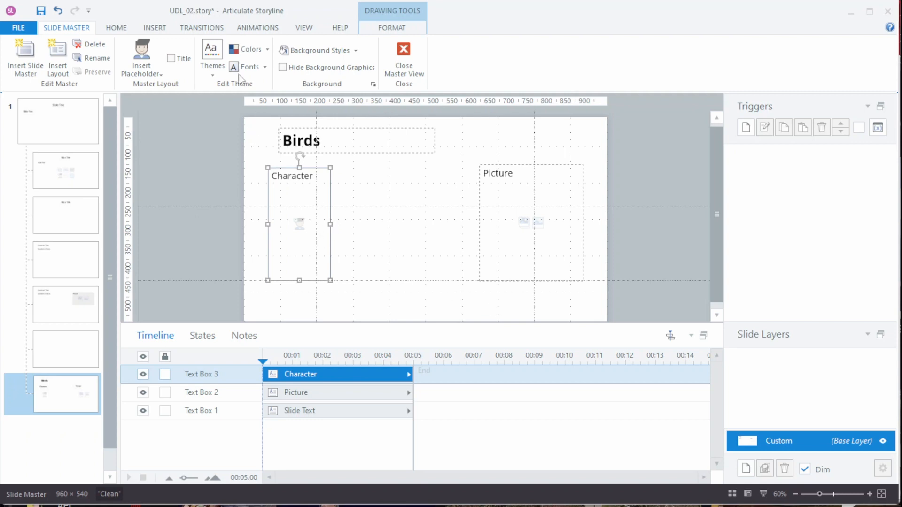
- Add a text placeholder between the character and picture placeholders, level with the character placeholder's upper edge
click(154, 76)
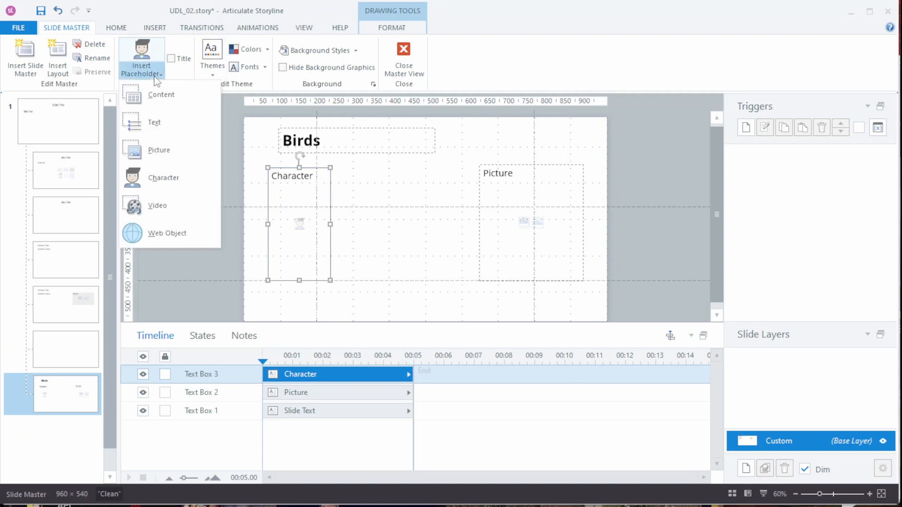
click(160, 121)
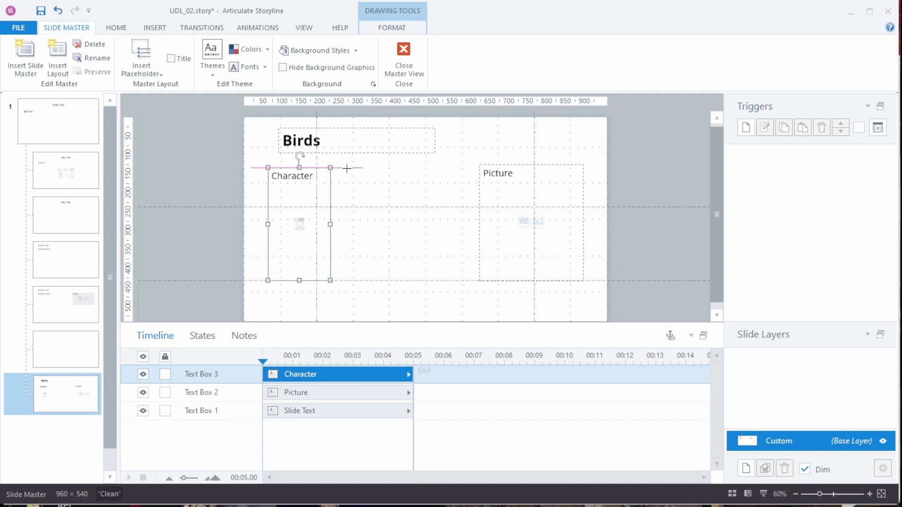
drag(347, 168, 461, 207)
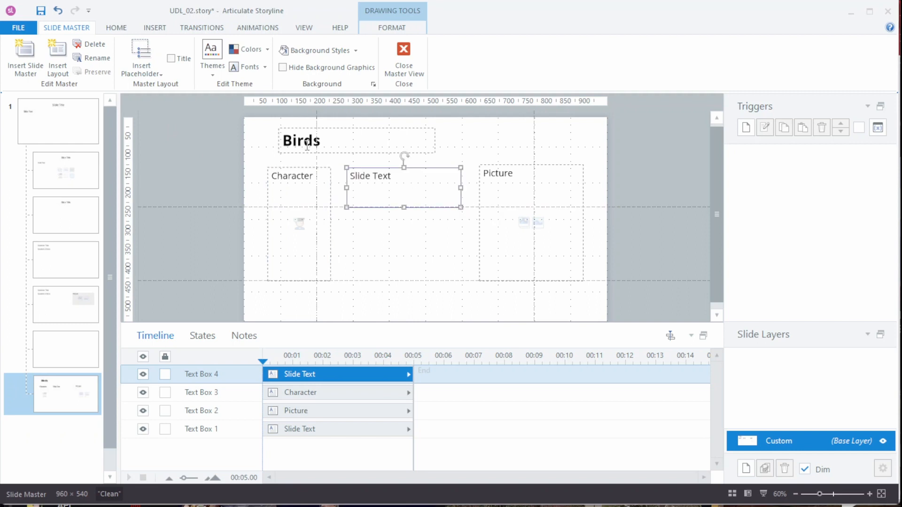
- Add a small content placeholder below the middle text placeholder, aligned with its left edge
click(141, 59)
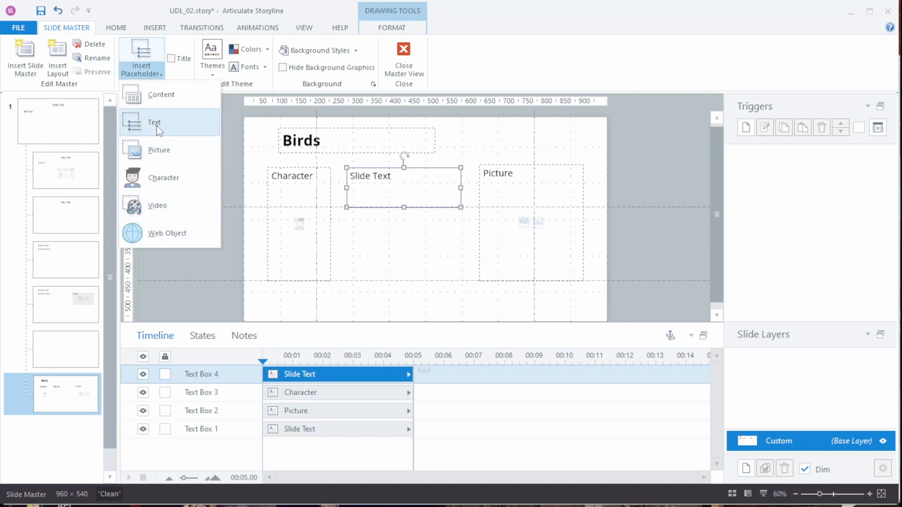
click(157, 96)
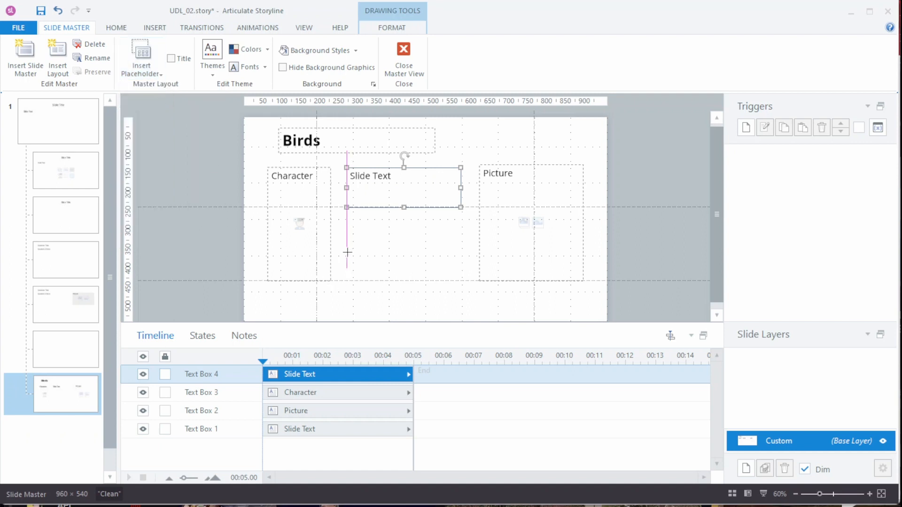
mouse_move(347, 252)
mouse_down()
mouse_move(358, 281)
mouse_move(391, 281)
mouse_up()
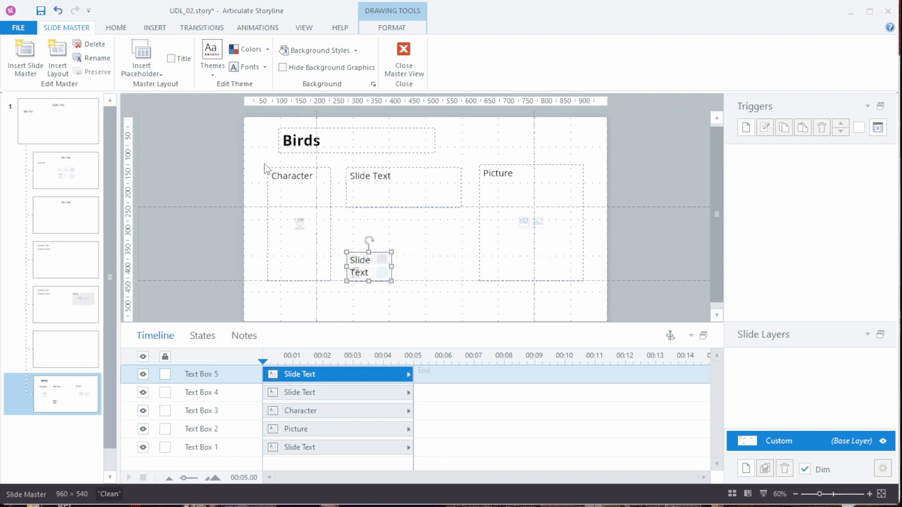
click(149, 72)
click(165, 97)
click(298, 294)
key(Delete)
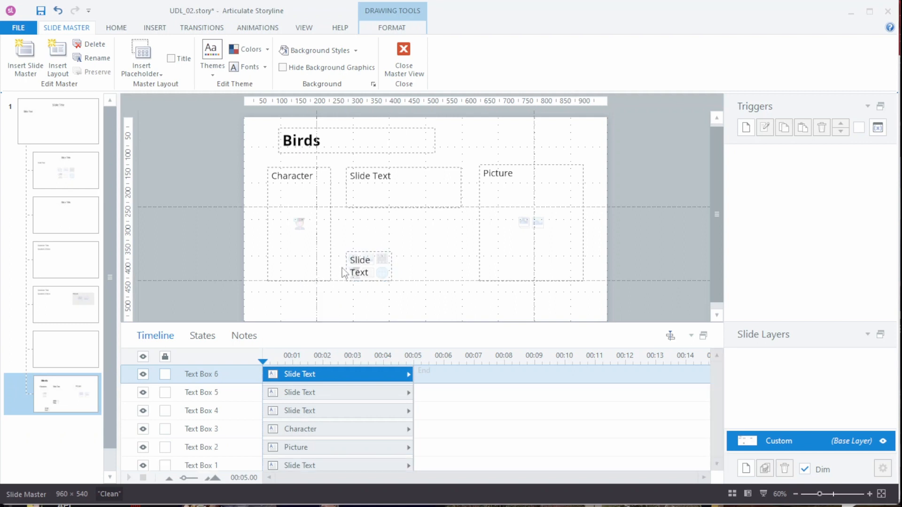
- Place a copy of the small content placeholder beside the original, aligned with the right edge of the middle text placeholder
click(358, 254)
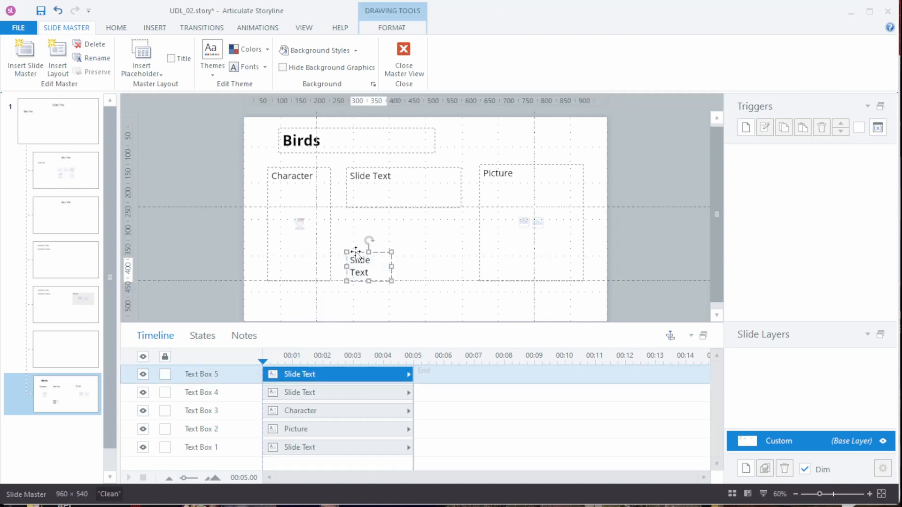
drag(356, 253, 425, 253)
click(426, 301)
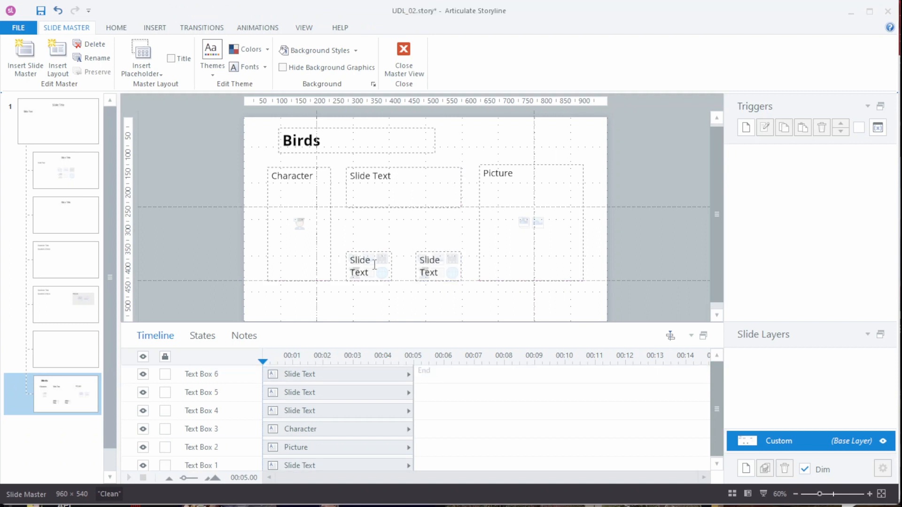
- Rename the custom layout as "Brid module"
right_click(76, 396)
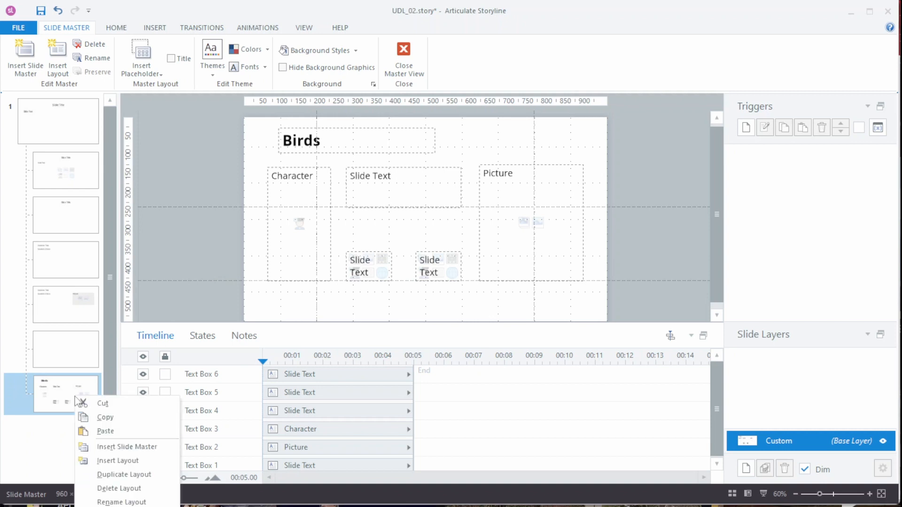
click(122, 501)
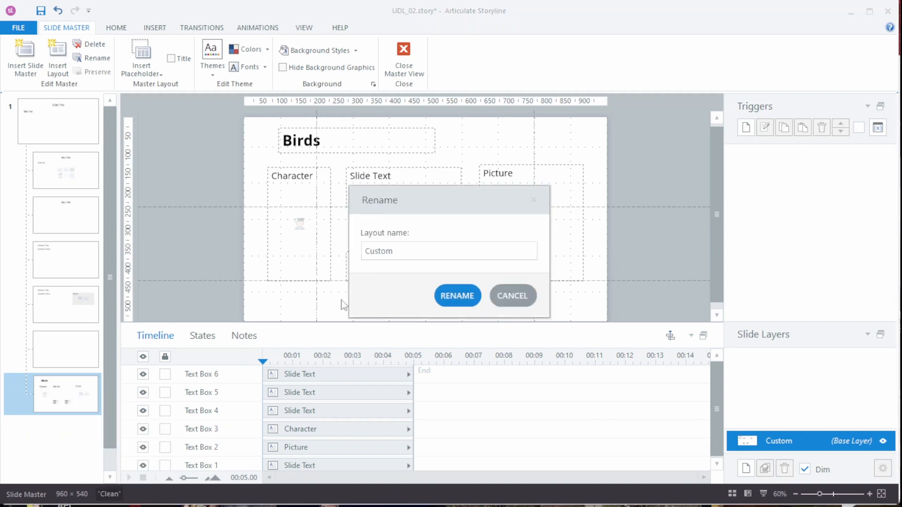
click(401, 250)
double_click(402, 250)
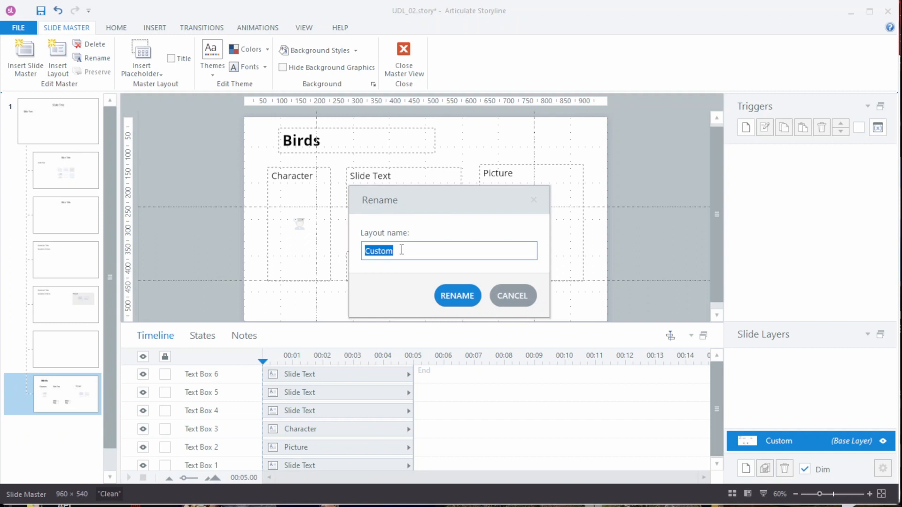
text(B)
text(rid module)
key(Return)
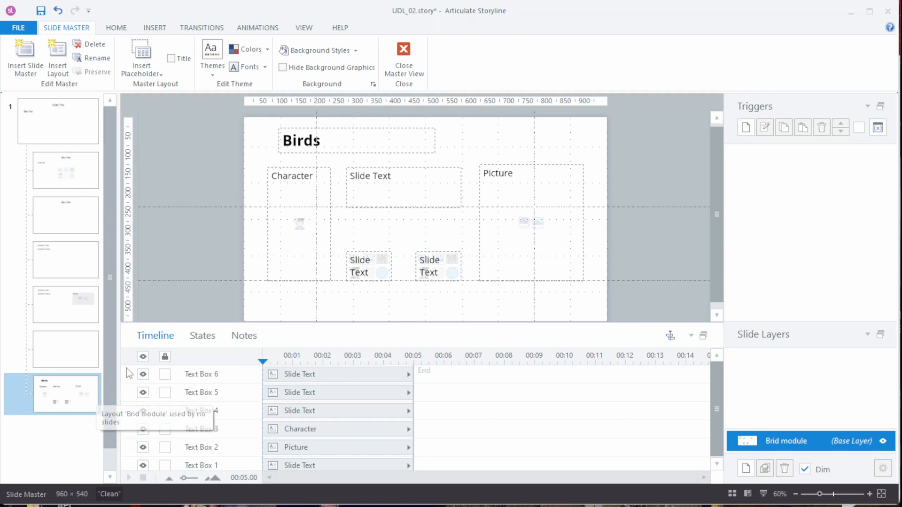
- Leave the slide master, open slide 6.2 Drag and Drop and add a new slide after it using the Brid module layout
click(404, 54)
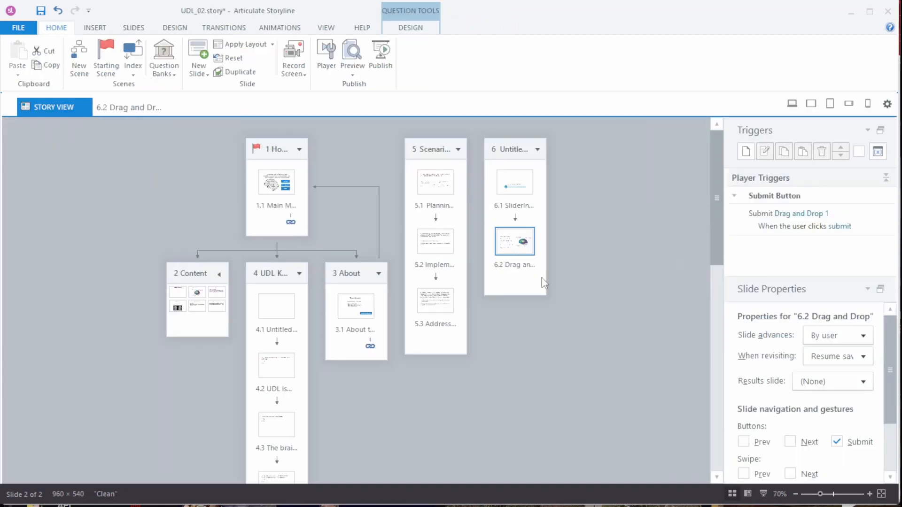
double_click(517, 248)
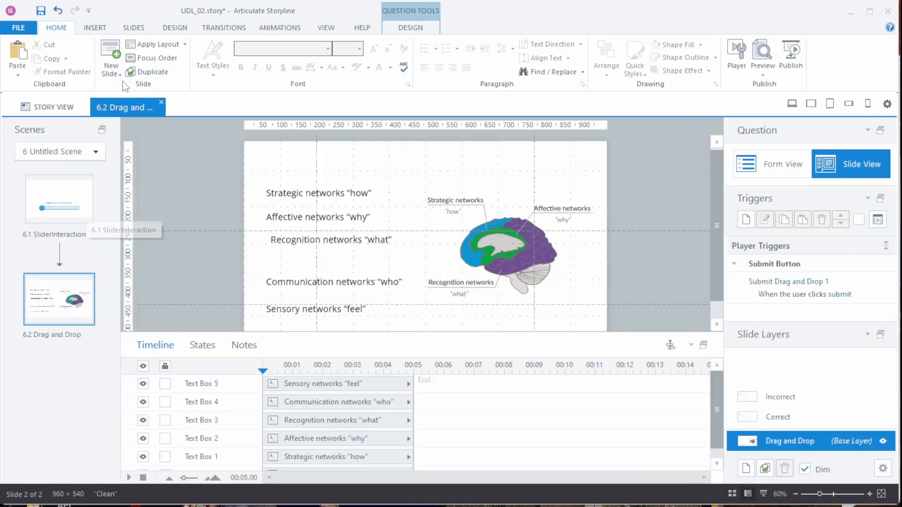
click(112, 71)
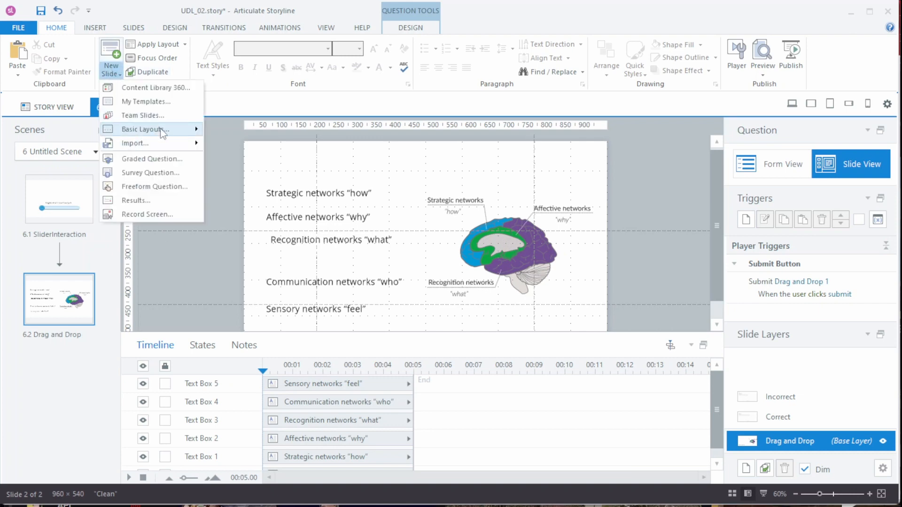
mouse_move(197, 131)
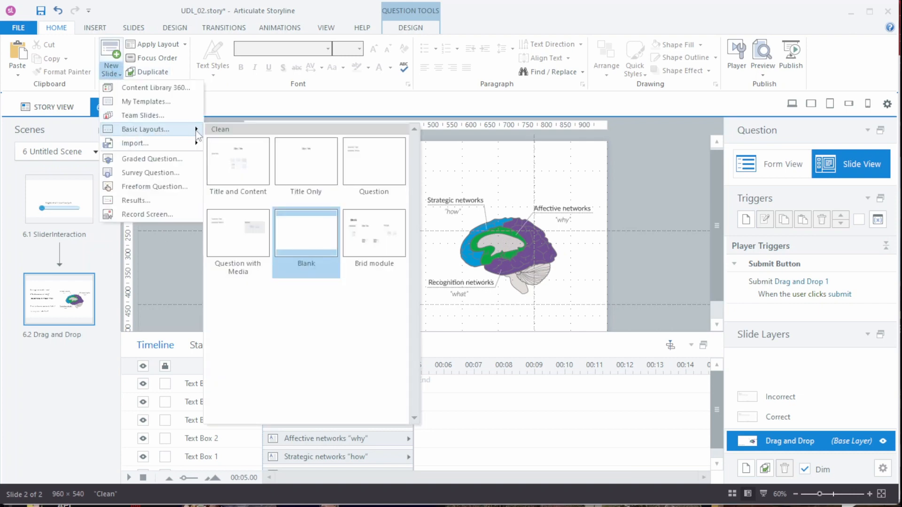
click(379, 238)
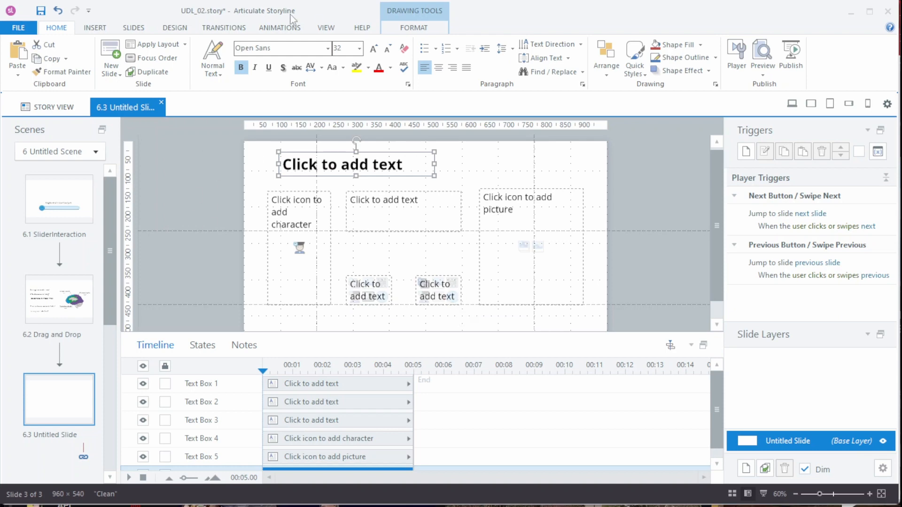
- Reopen the slide master to review the Brid module layout's placeholders
click(326, 28)
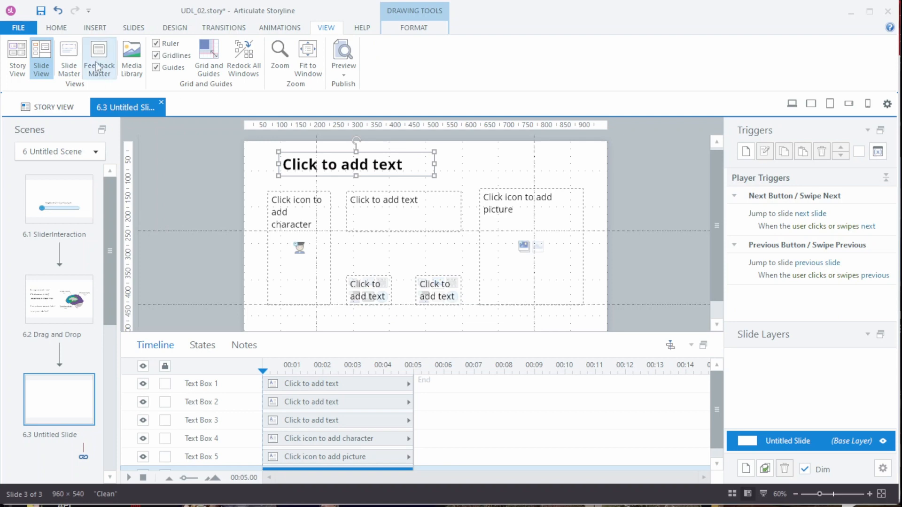
click(69, 57)
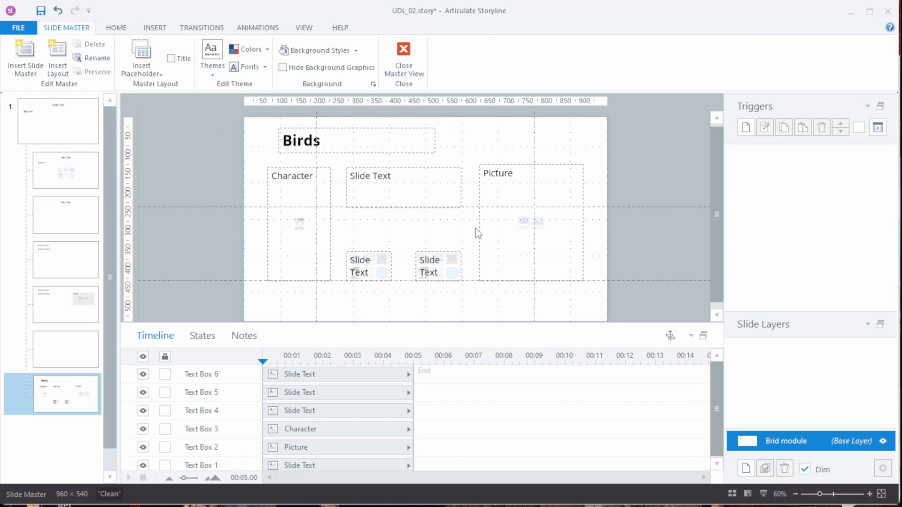
- Switch to the browser, read the Workflow section of the 6190ESP24 - General Doc document and return to Storyline
key(alt+Tab)
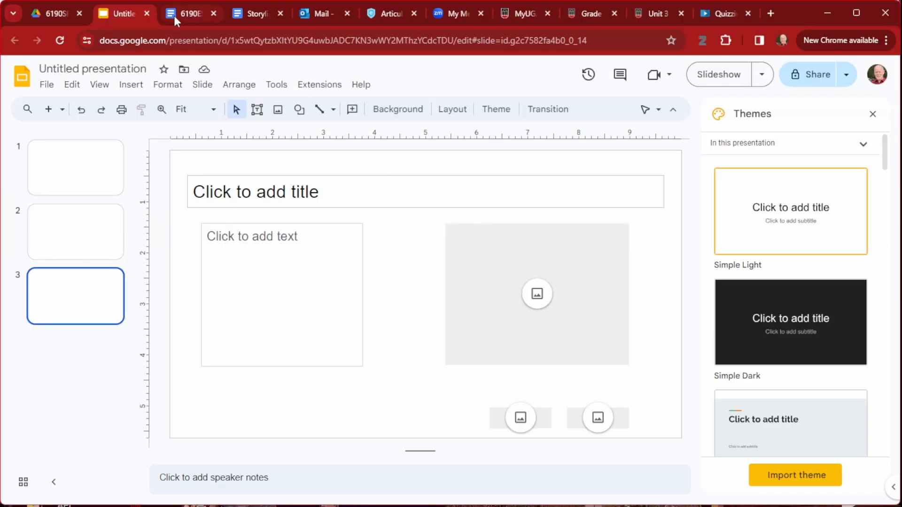
click(175, 15)
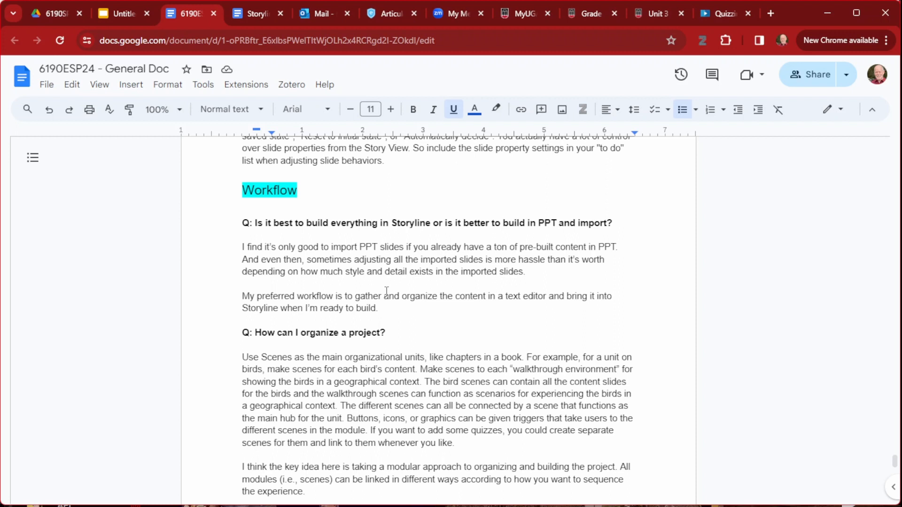
key(alt+Tab)
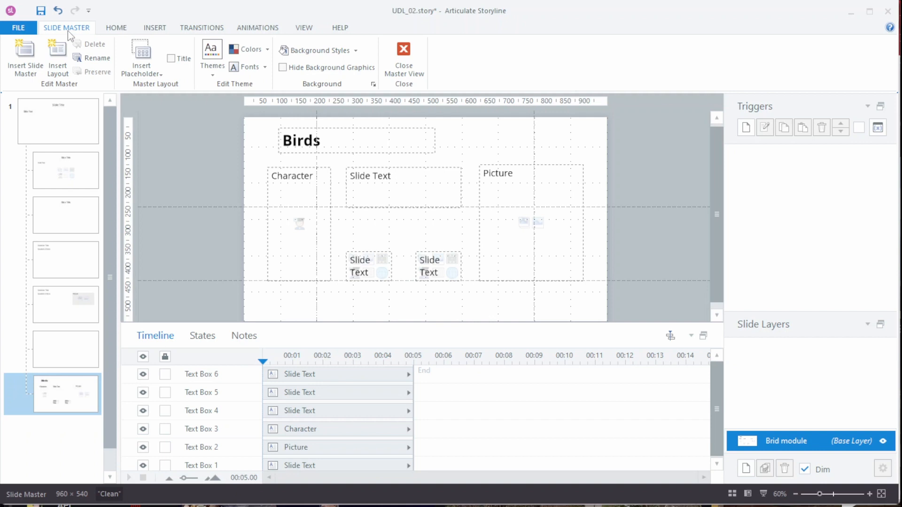
- Close the slide master view and the open slide 6.3 to return to the story view
click(19, 28)
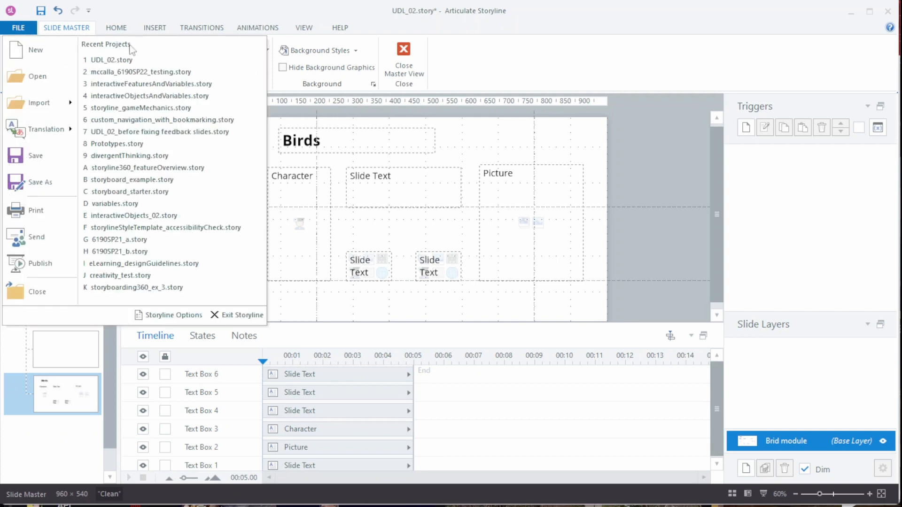
click(407, 59)
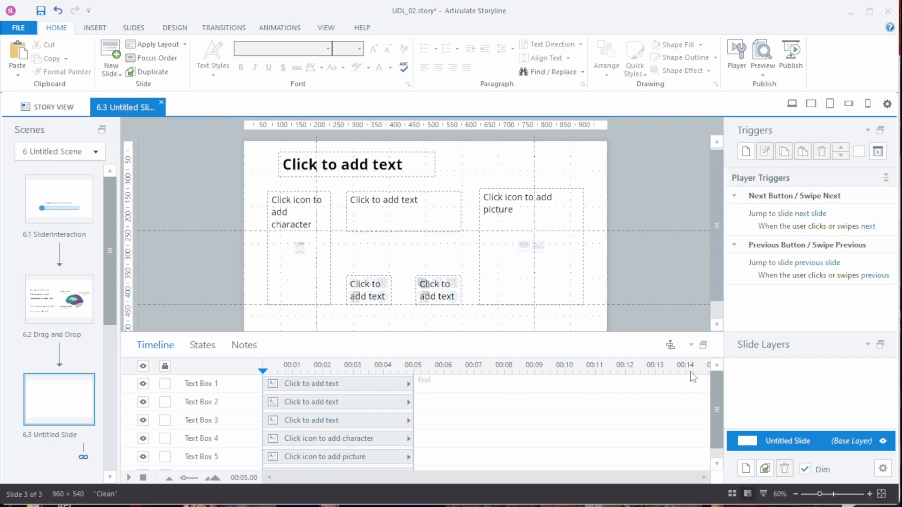
click(161, 103)
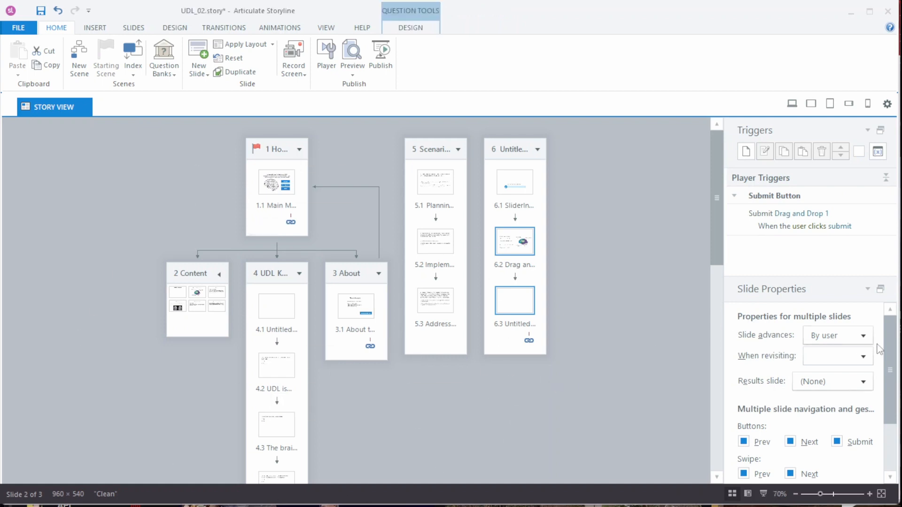
- Examine the shared slide properties of slides 6.2 and 6.3, including the player features options
scroll(882, 386, down, 3)
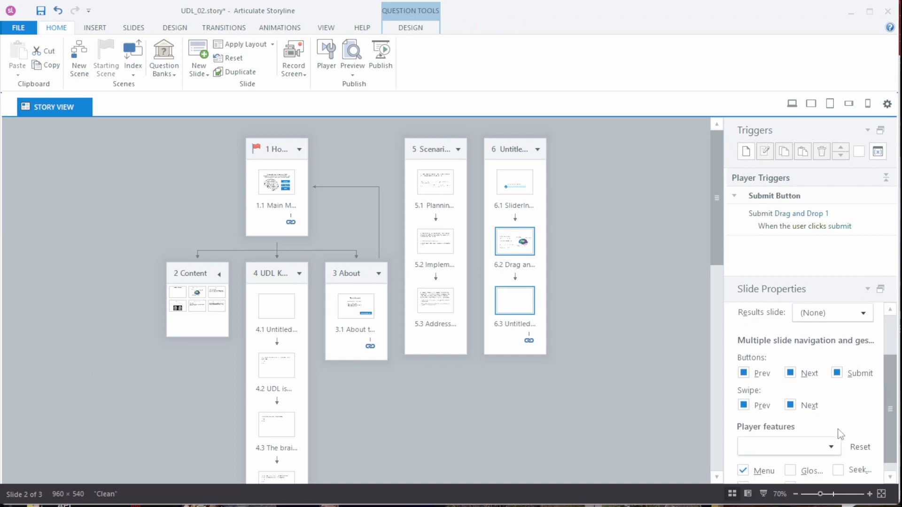
click(829, 448)
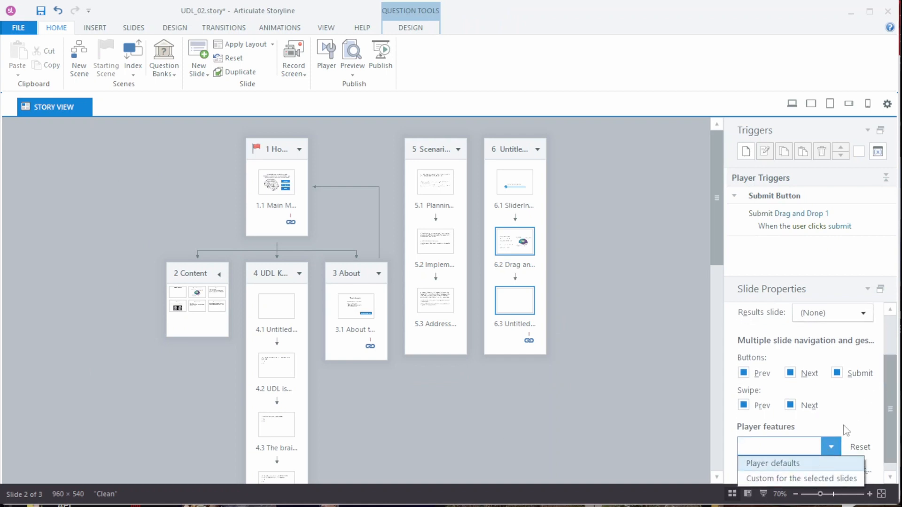
click(812, 478)
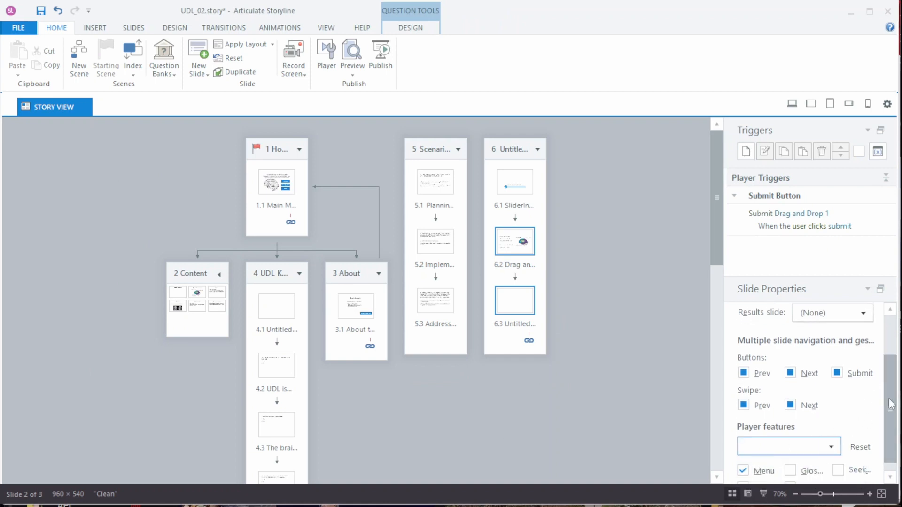
scroll(891, 404, up, 3)
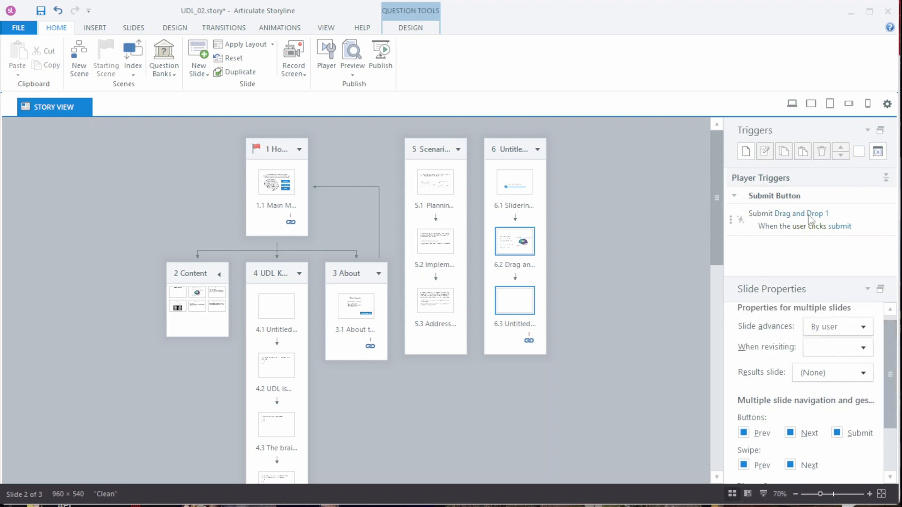